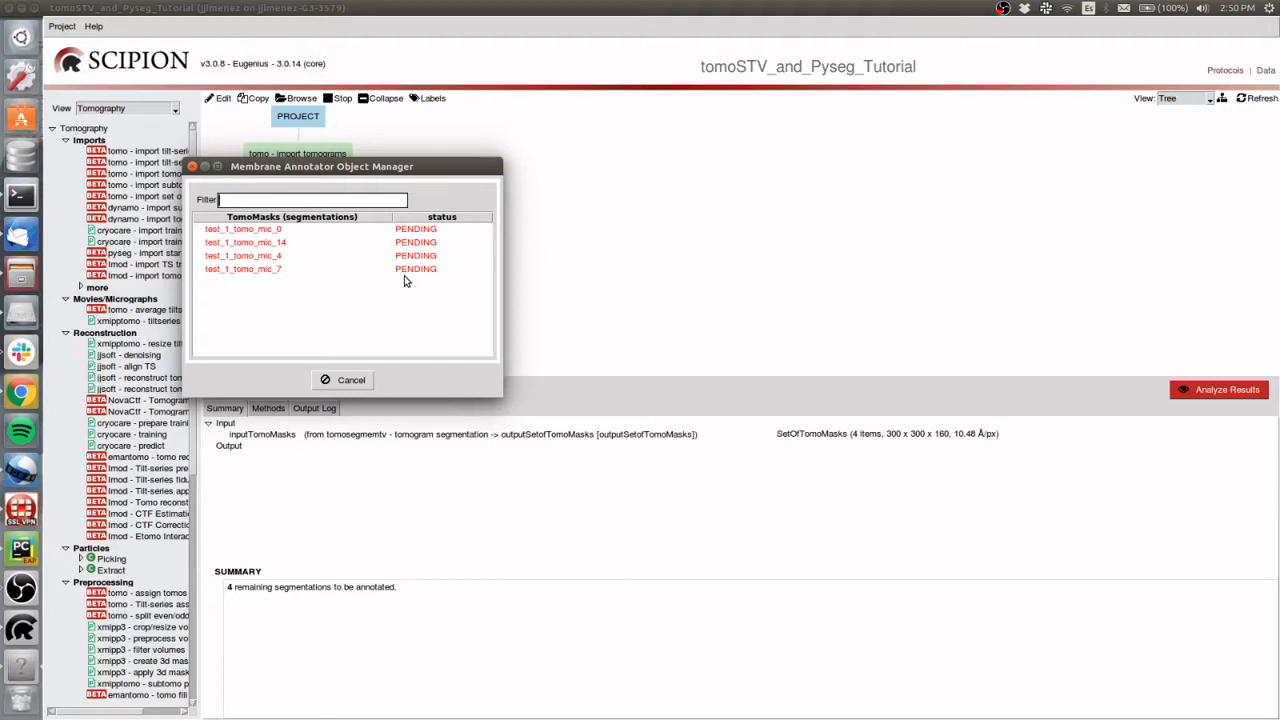
Open the test_1_tomo_mic_0 segmentation in the Membrane Annotator and set its threshold to 0.01
left_click(241, 232)
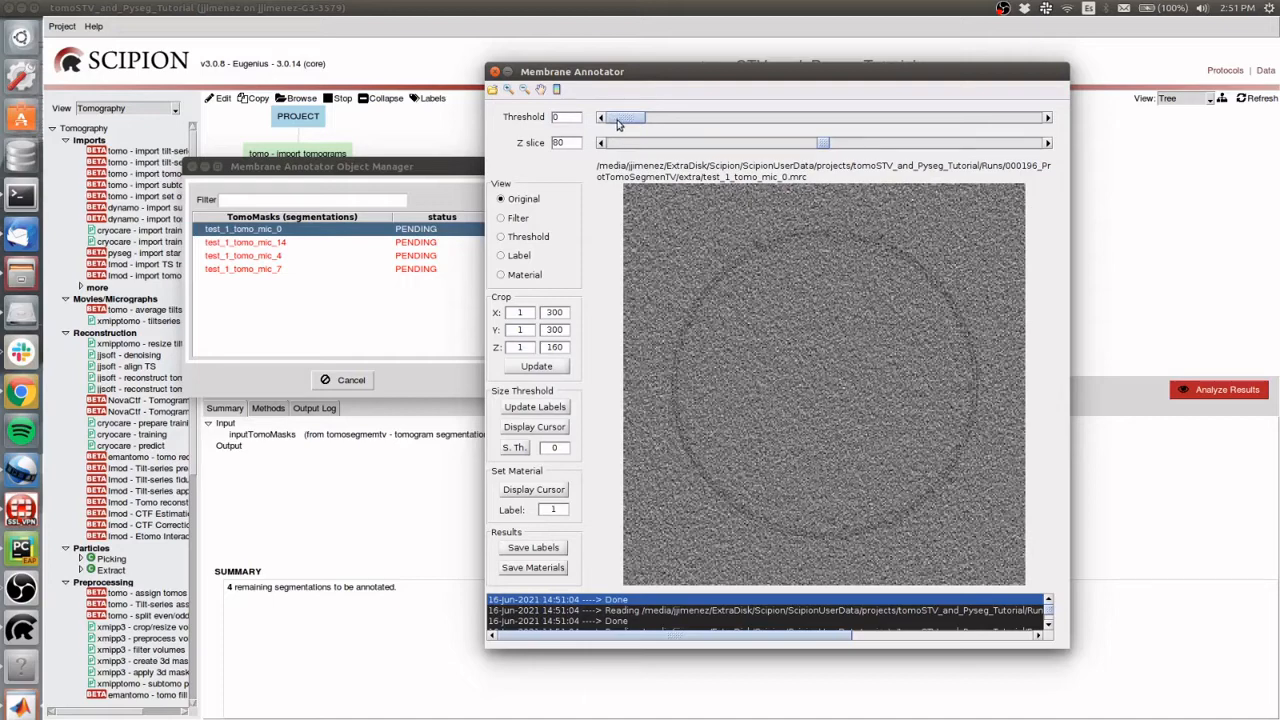
left_click_drag(617, 122, 620, 119)
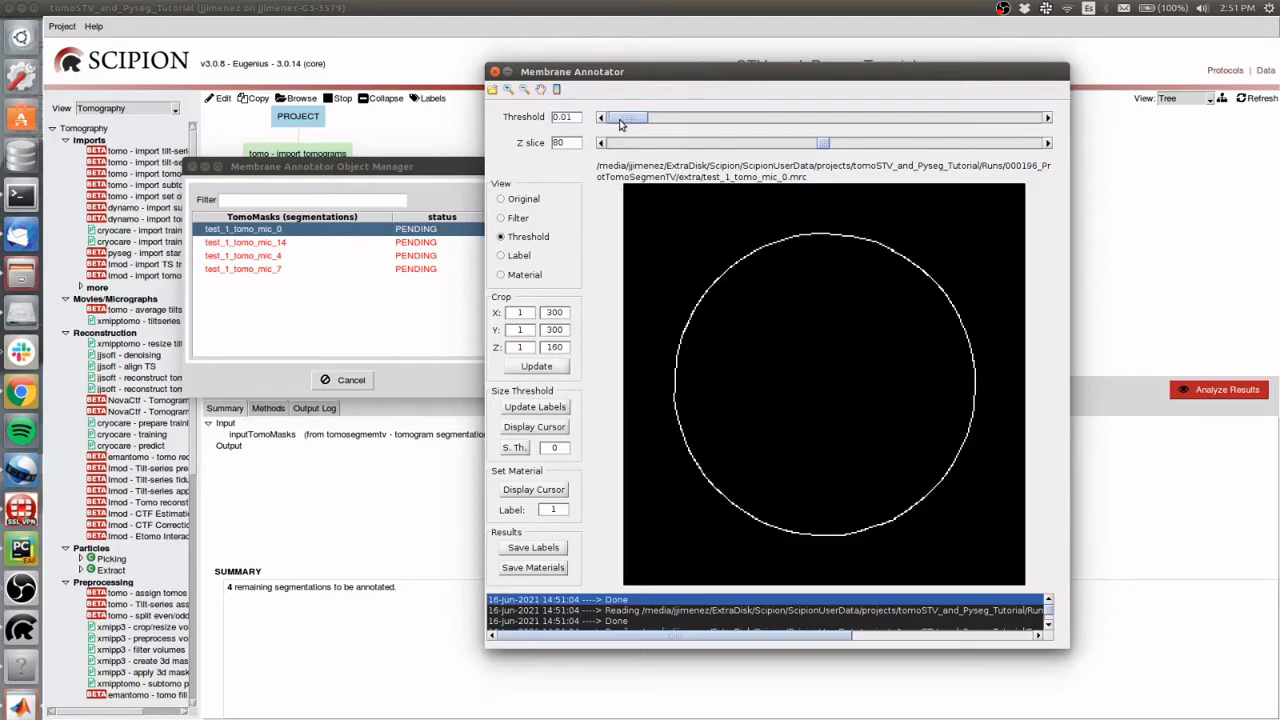
left_click_drag(620, 122, 617, 122)
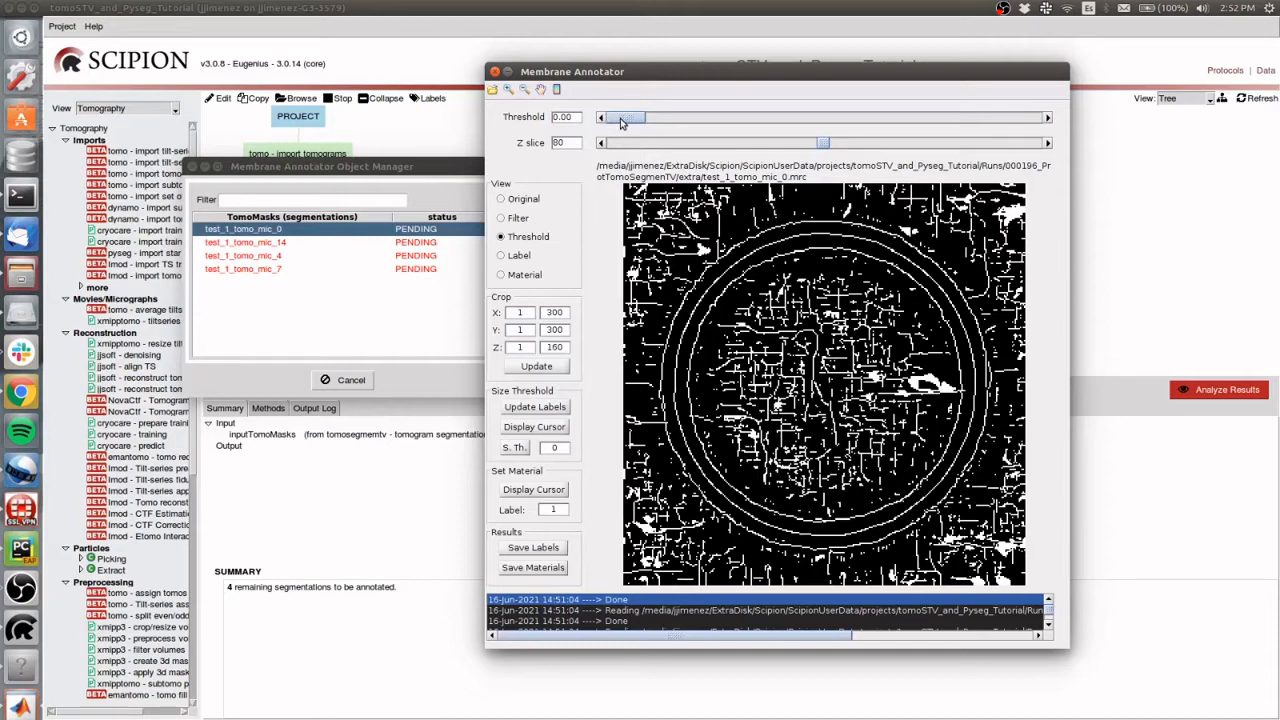
left_click_drag(620, 120, 624, 120)
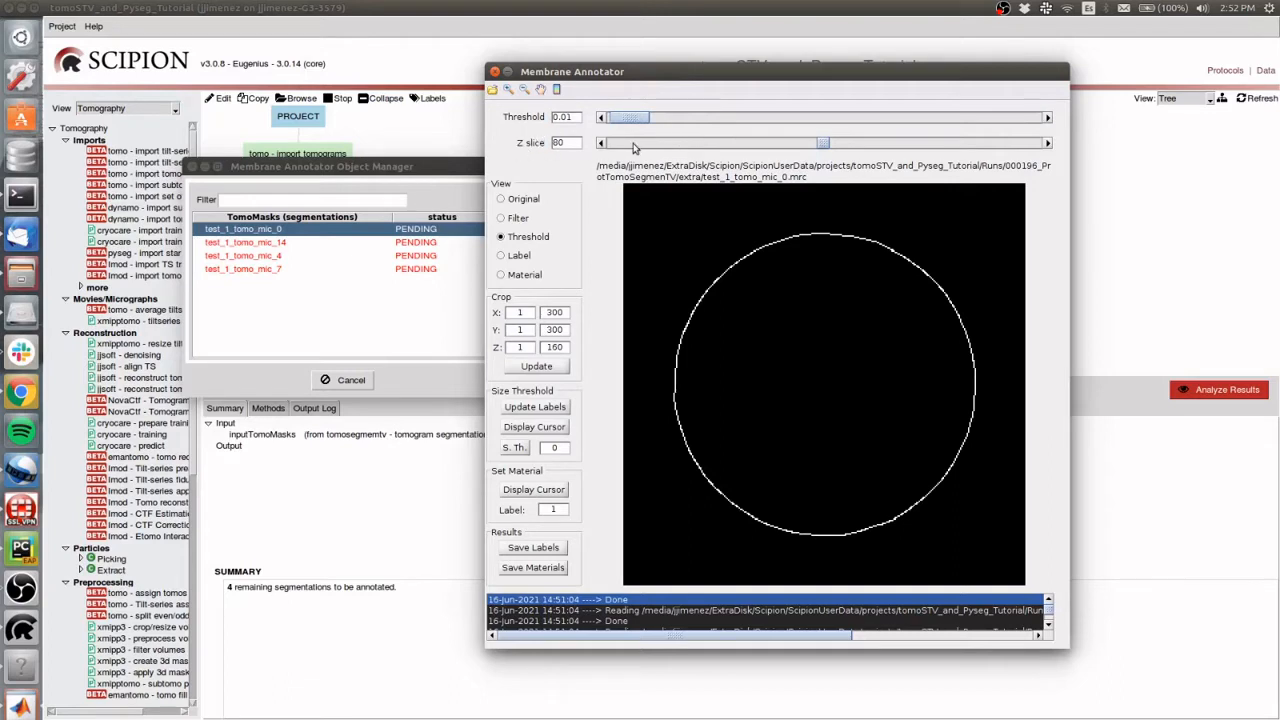
Browse the Z slices of the thresholded tomogram up to slice 100 to examine the membrane
left_click_drag(820, 143, 910, 143)
left_click_drag(802, 148, 809, 149)
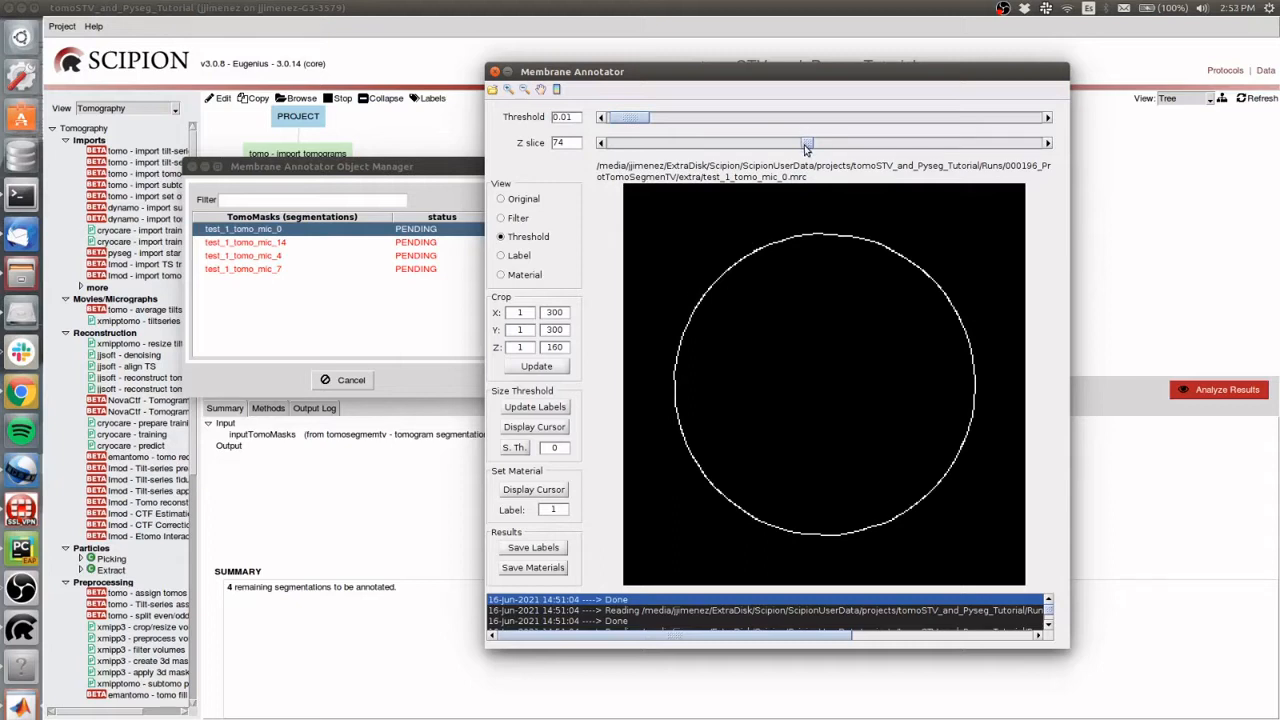
left_click_drag(807, 147, 876, 146)
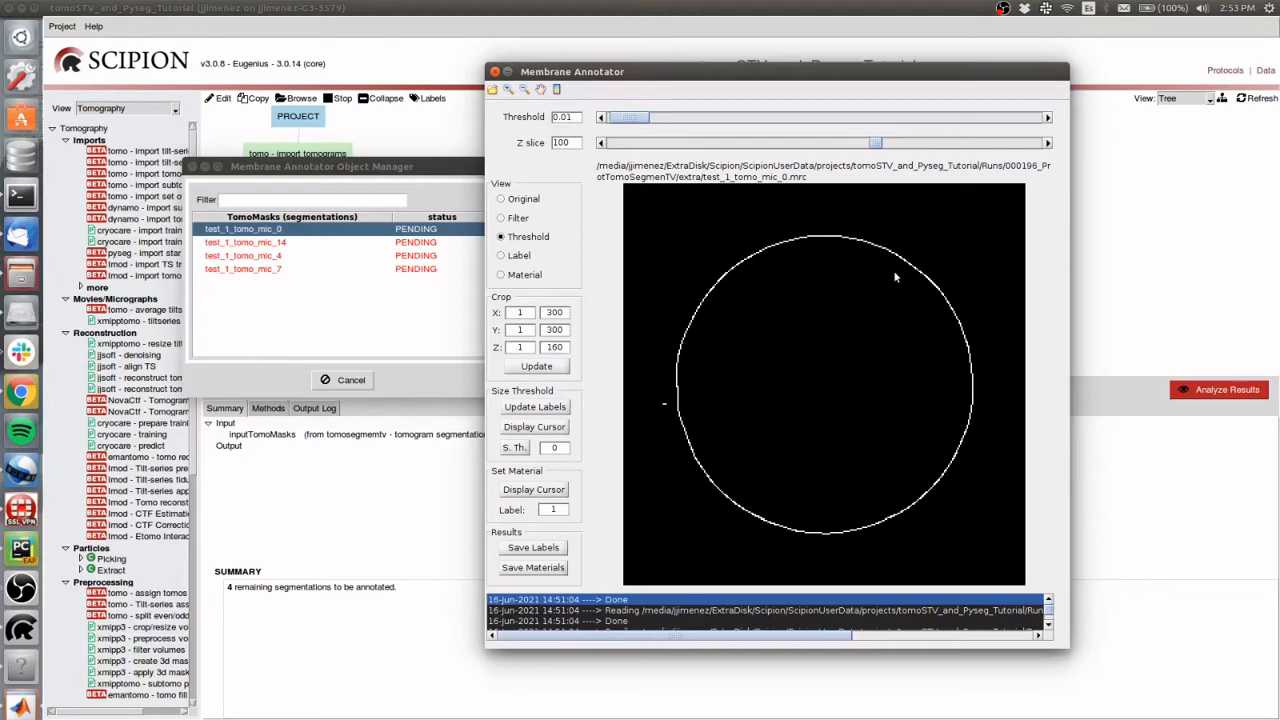
left_click_drag(877, 147, 818, 147)
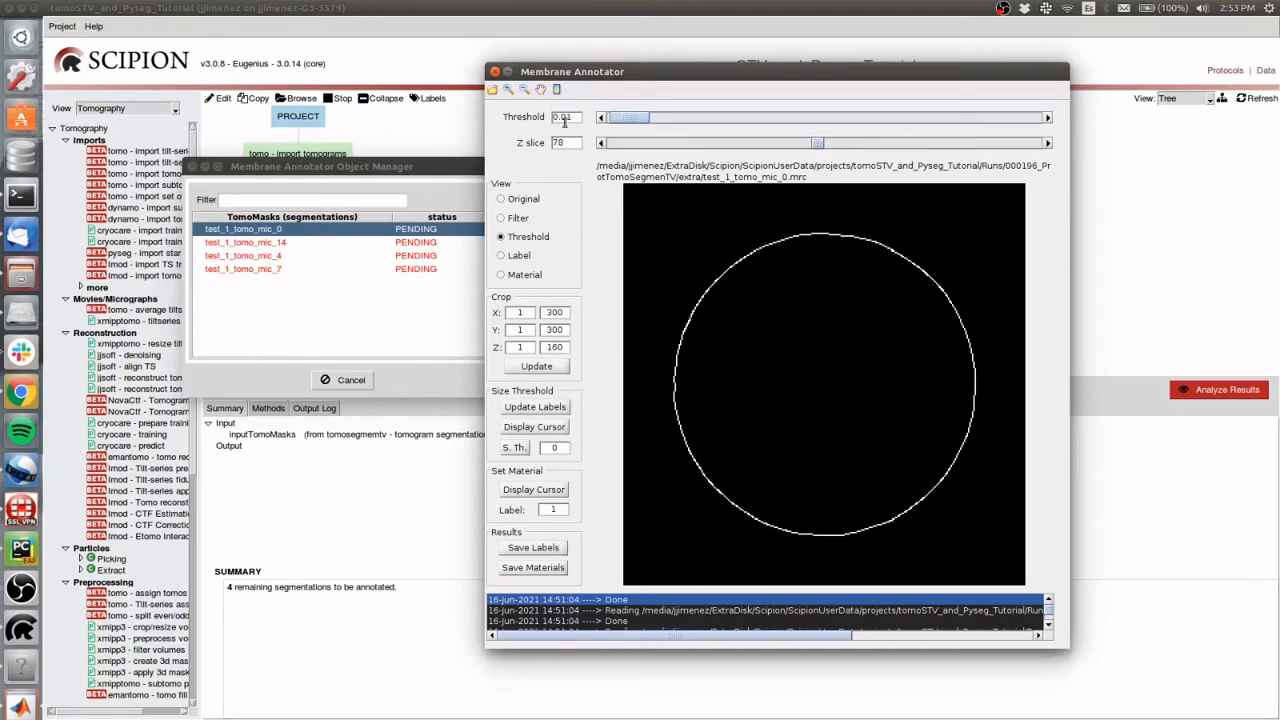
Set the Z slice to 98 and compare the original view with the threshold view
left_click_drag(569, 142, 531, 142)
type("98")
key("Return")
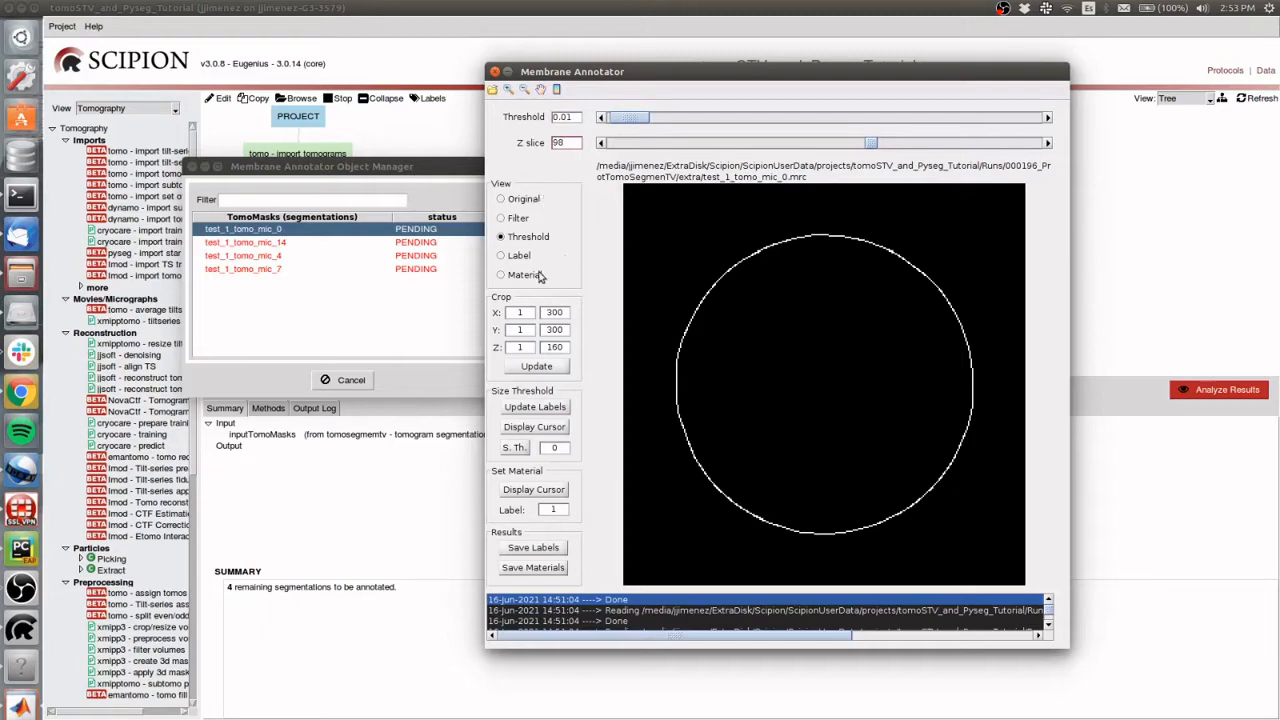
left_click(526, 200)
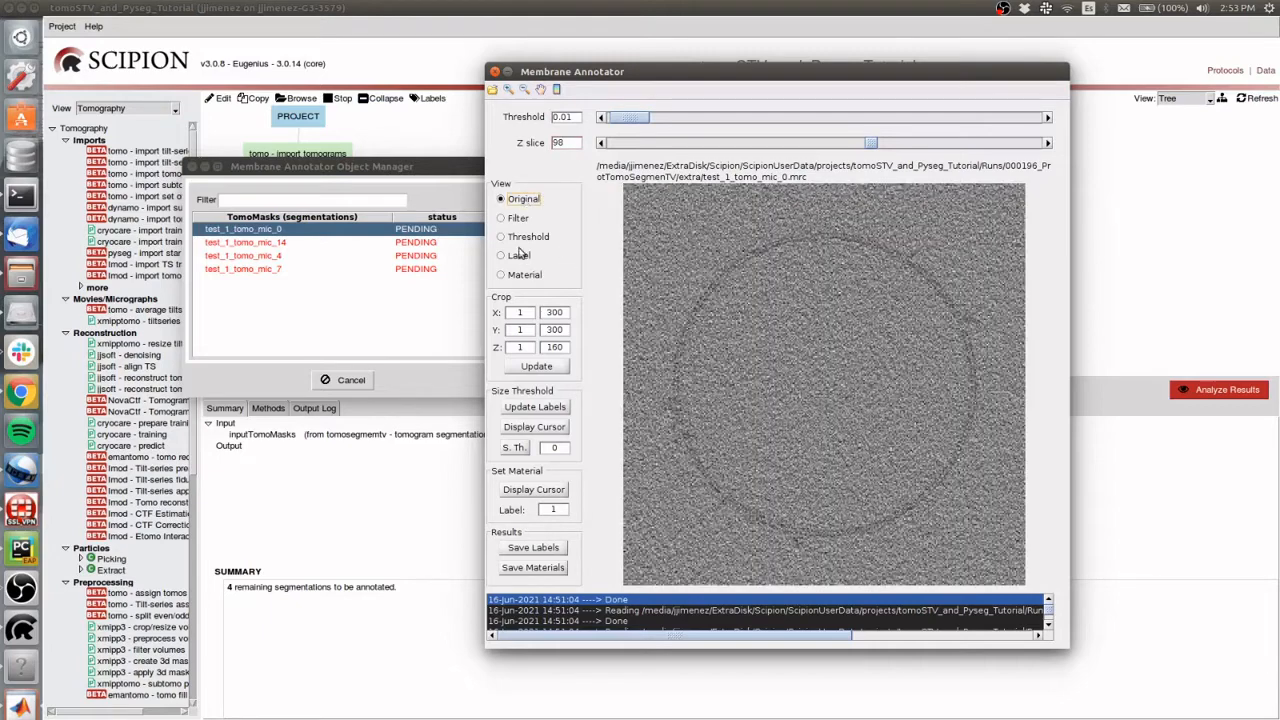
left_click(519, 239)
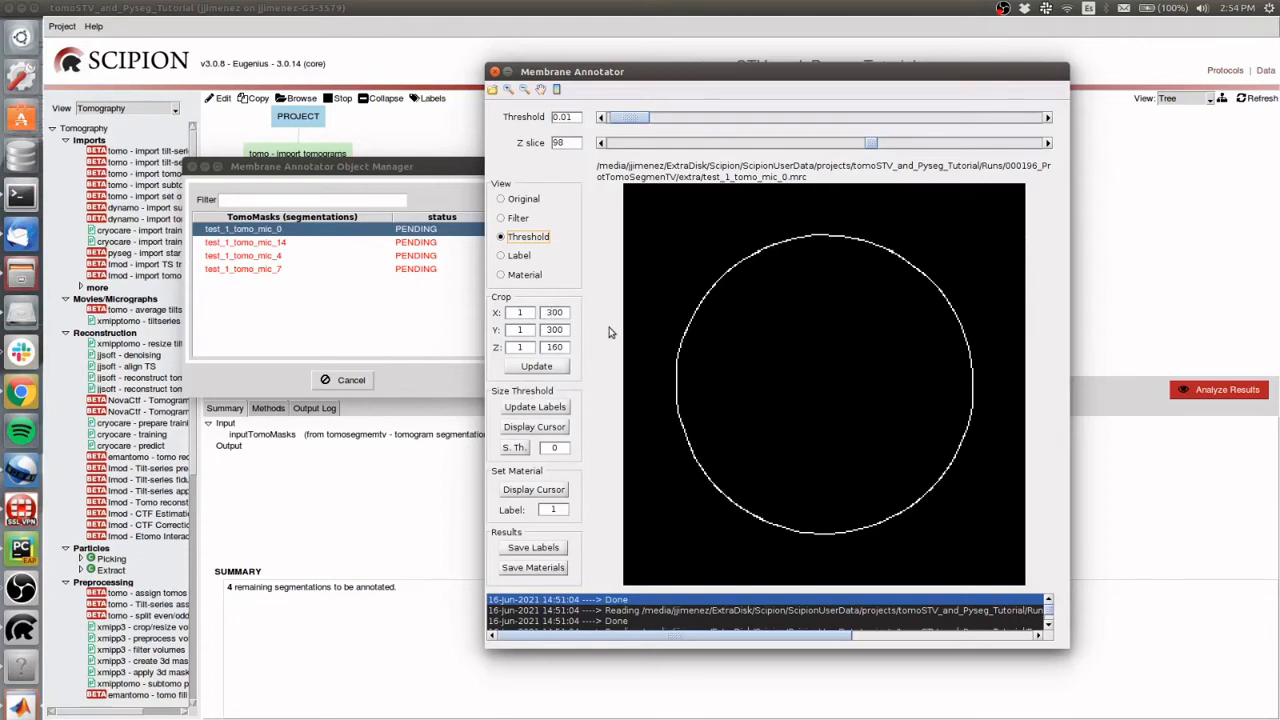
Update the labels from the threshold and read the size of the circular membrane with the data cursor
left_click(535, 414)
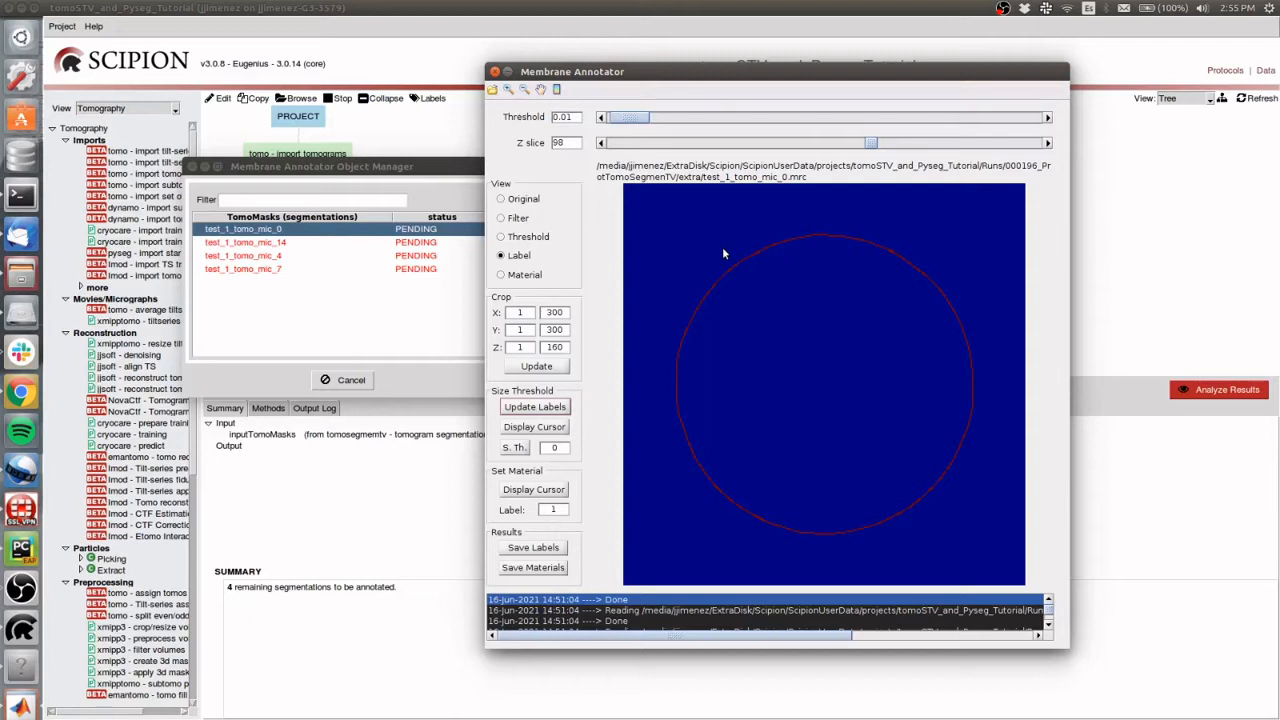
left_click(536, 428)
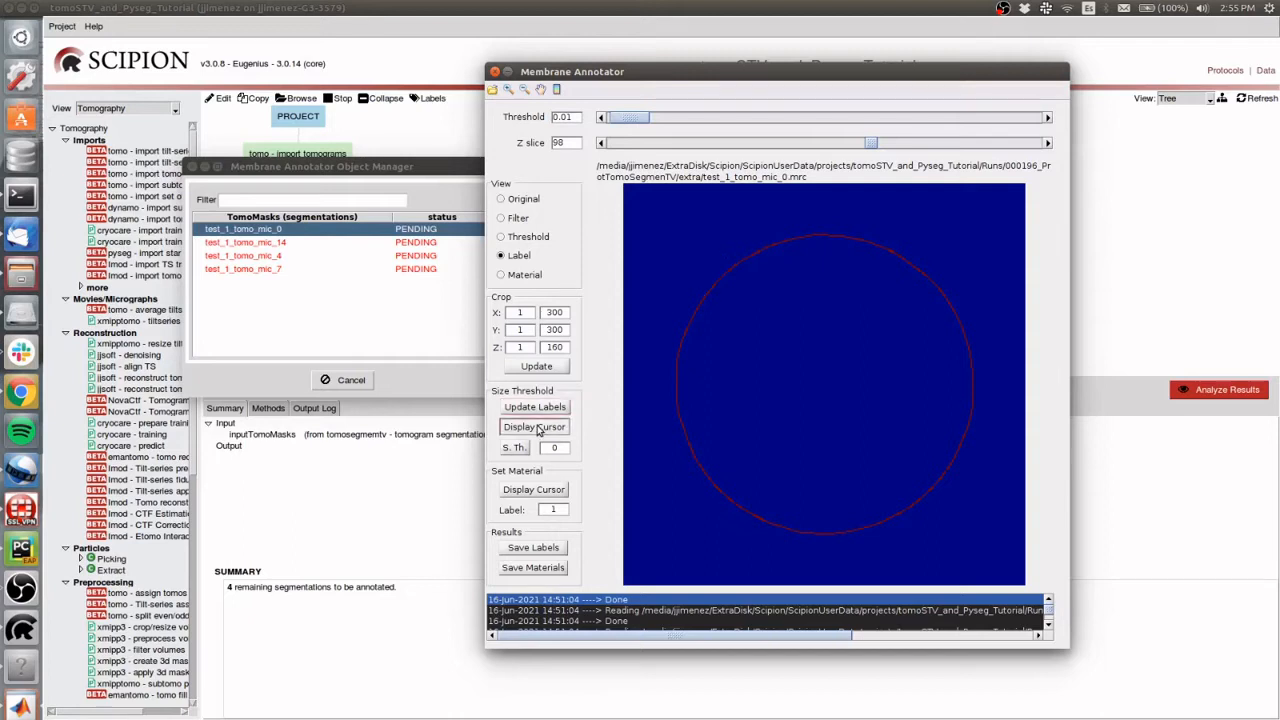
left_click(676, 381)
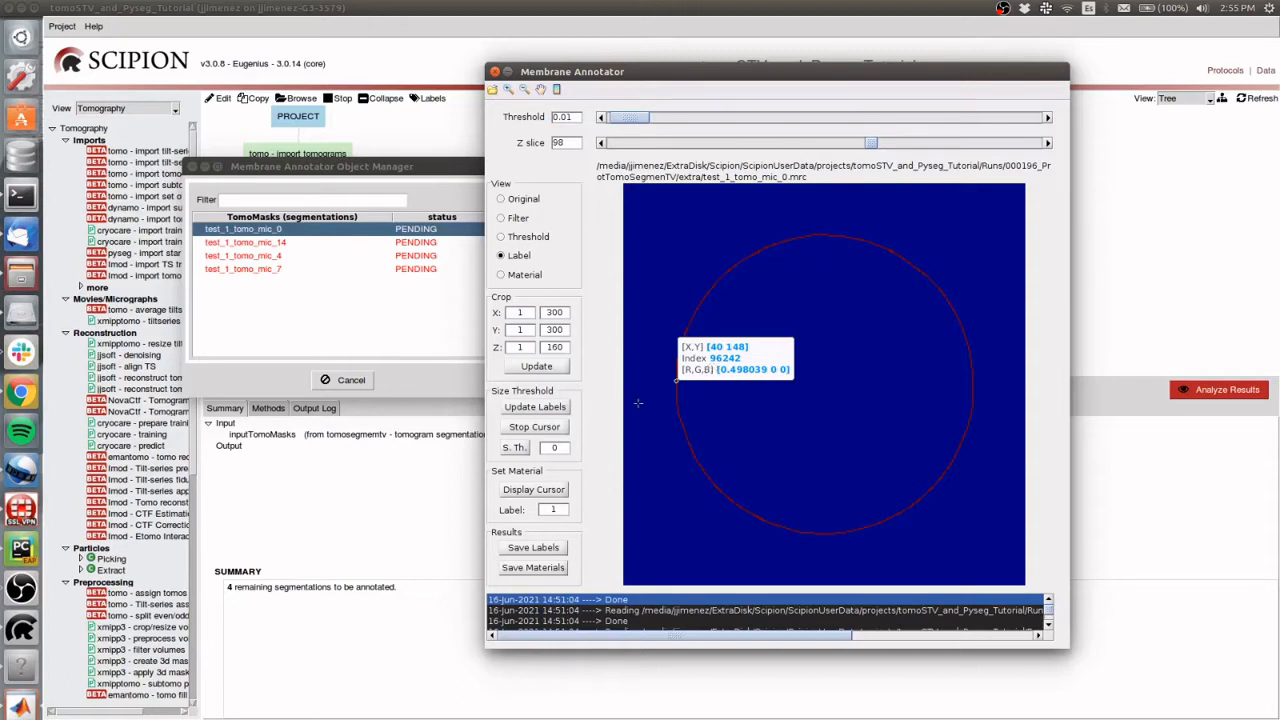
left_click(560, 429)
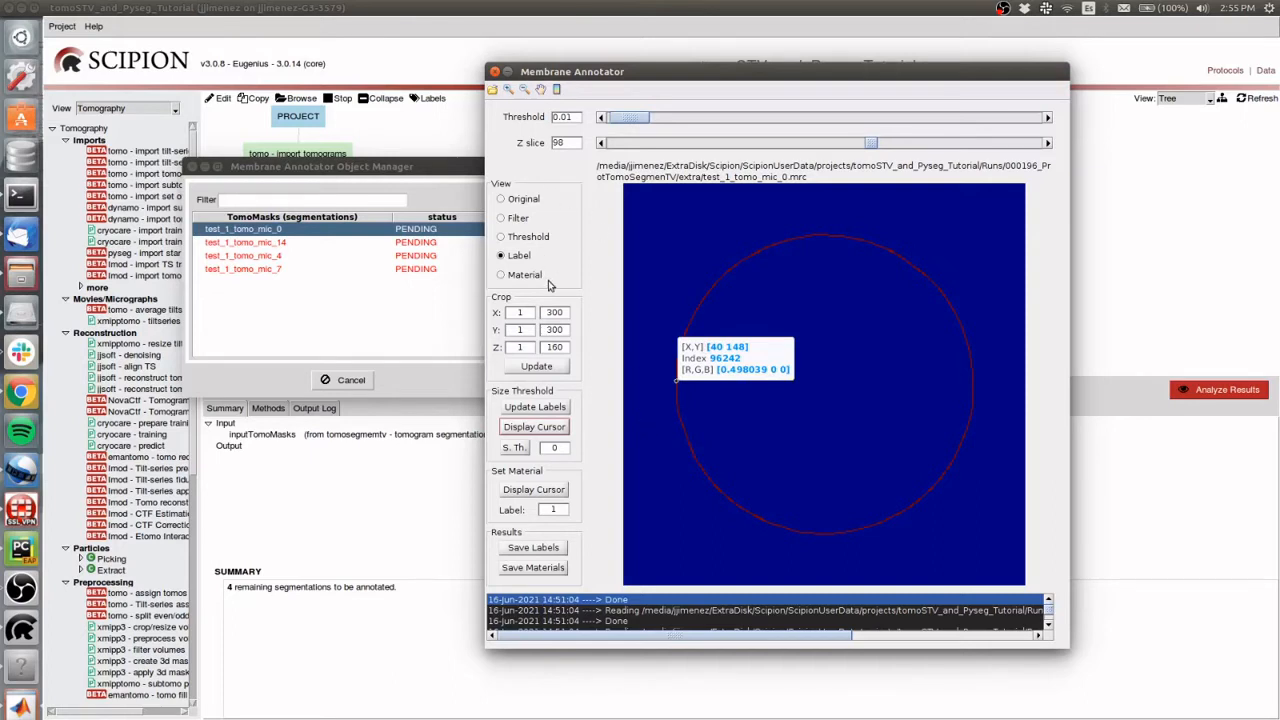
Set the size threshold to 20000 and apply it to the labels
double_click(543, 448)
type("20000")
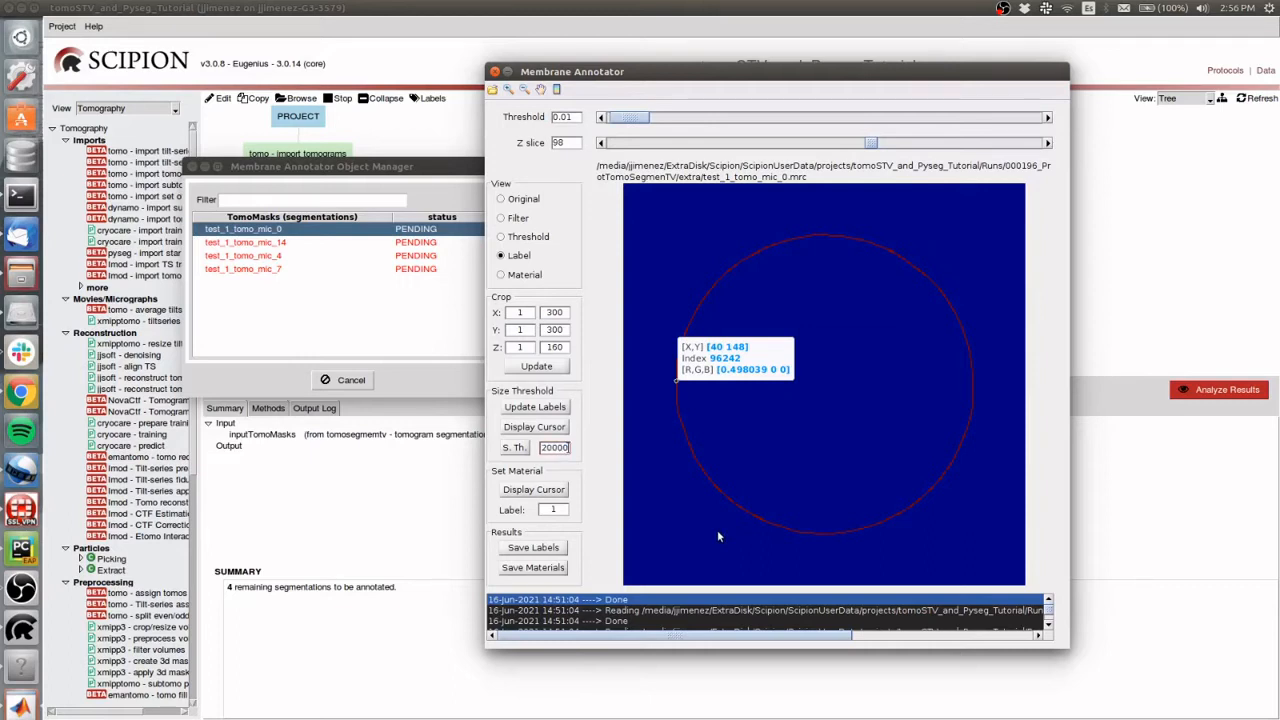
left_click(513, 449)
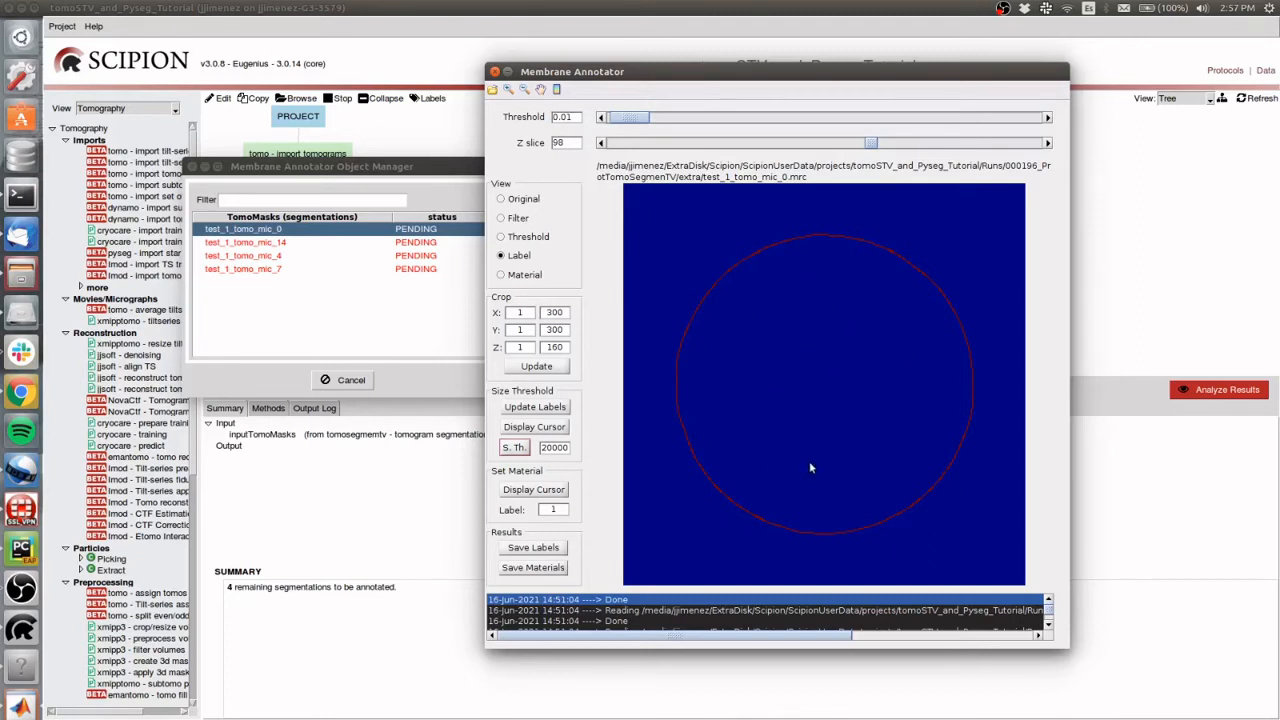
Pick the circular membrane close up and annotate it as material with label 1
left_click(508, 89)
left_click_drag(683, 296, 709, 338)
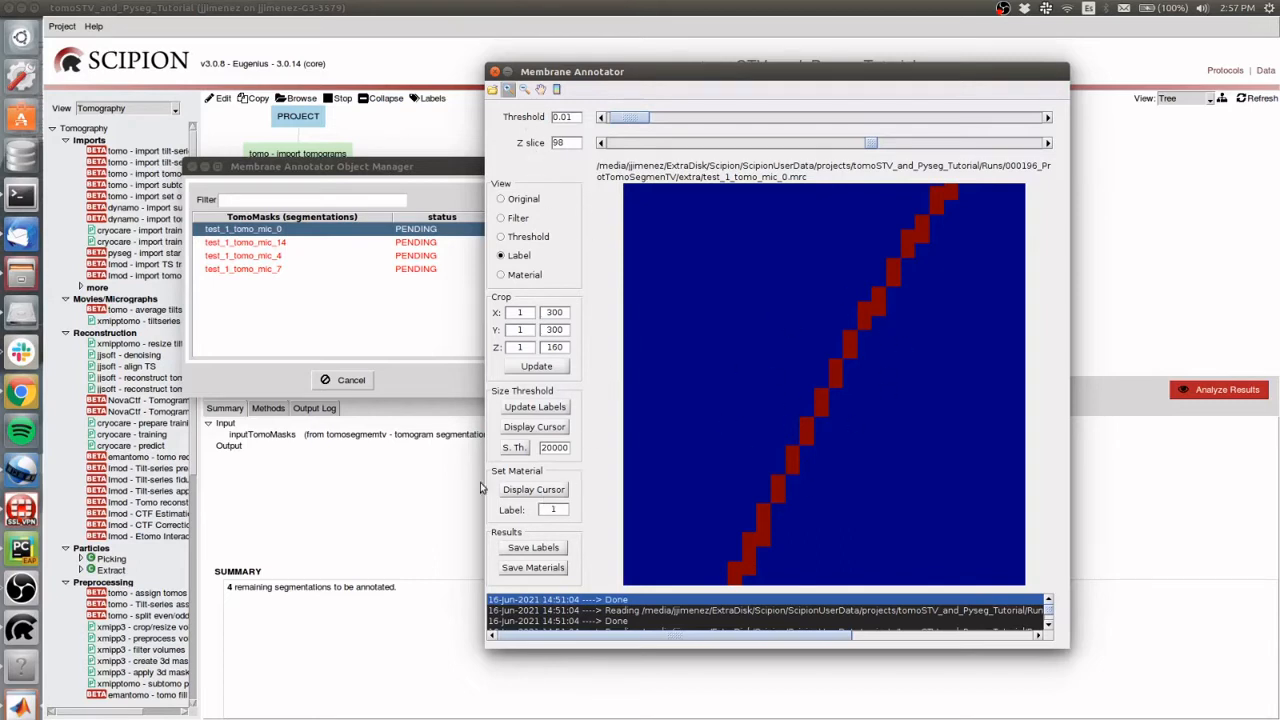
left_click(523, 490)
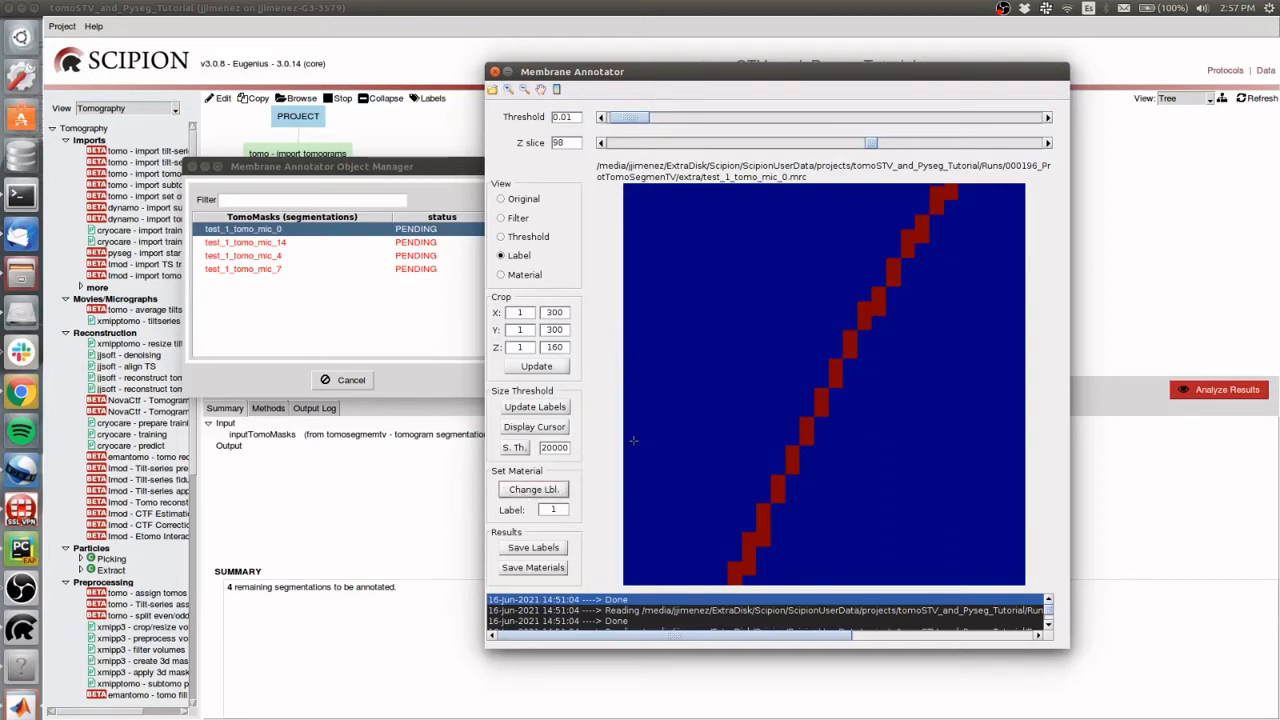
left_click(802, 433)
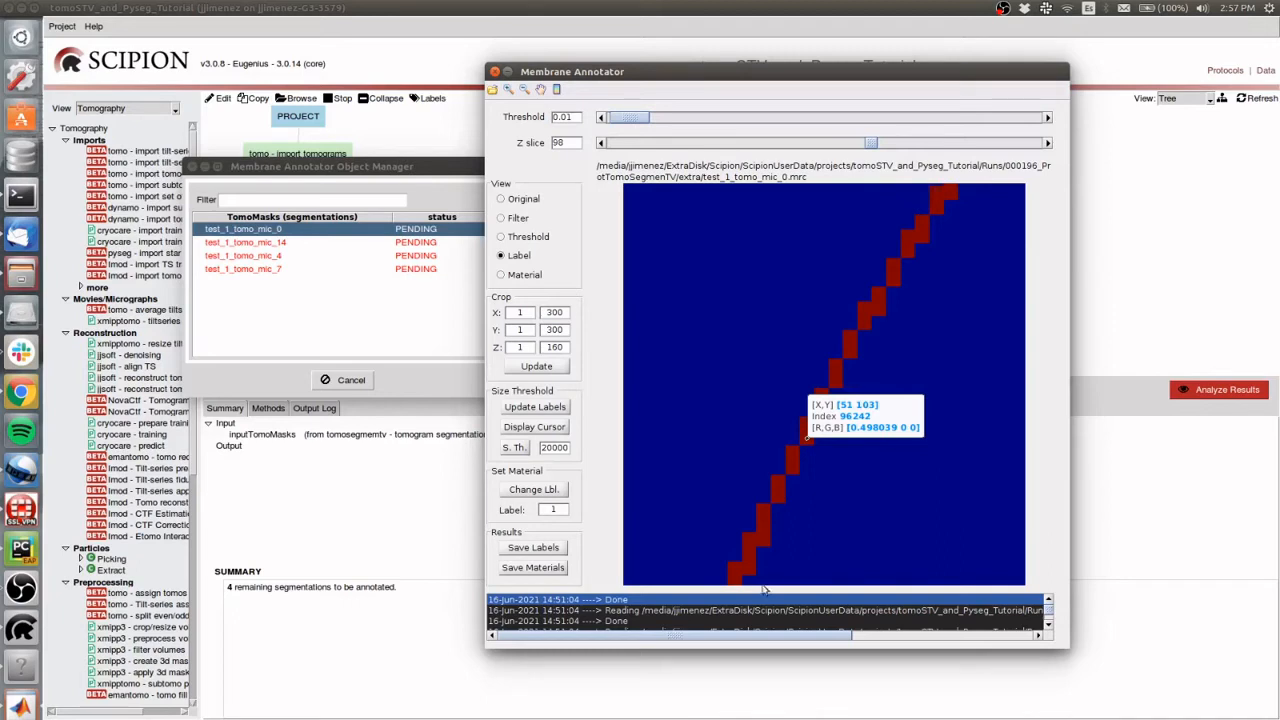
double_click(562, 508)
left_click(534, 490)
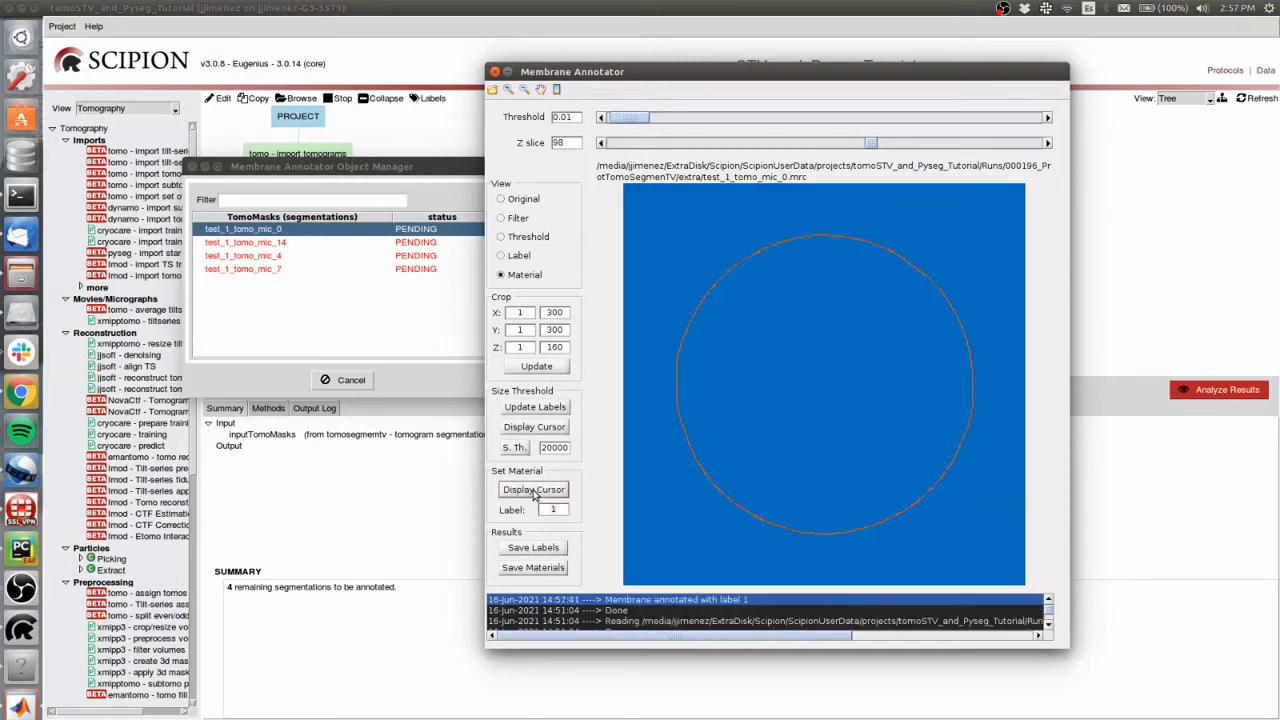
Compare the label and material views of the annotated membrane and review the message log
left_click(506, 258)
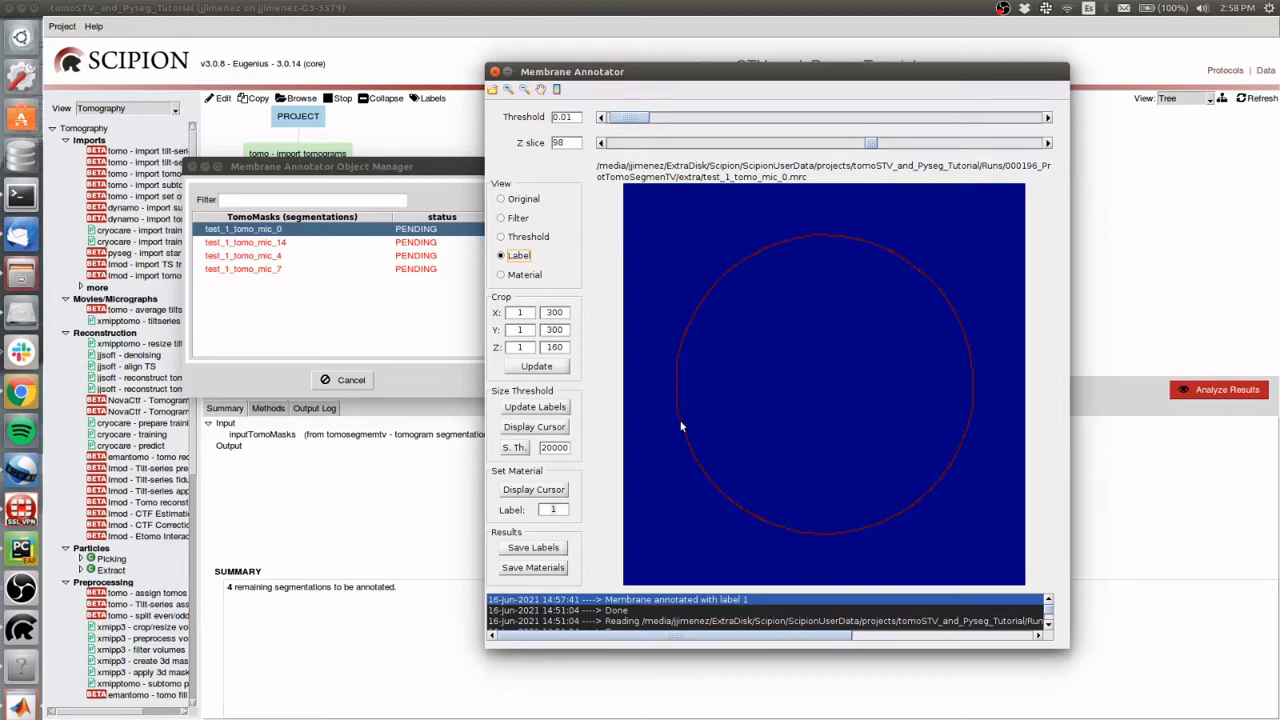
left_click(524, 274)
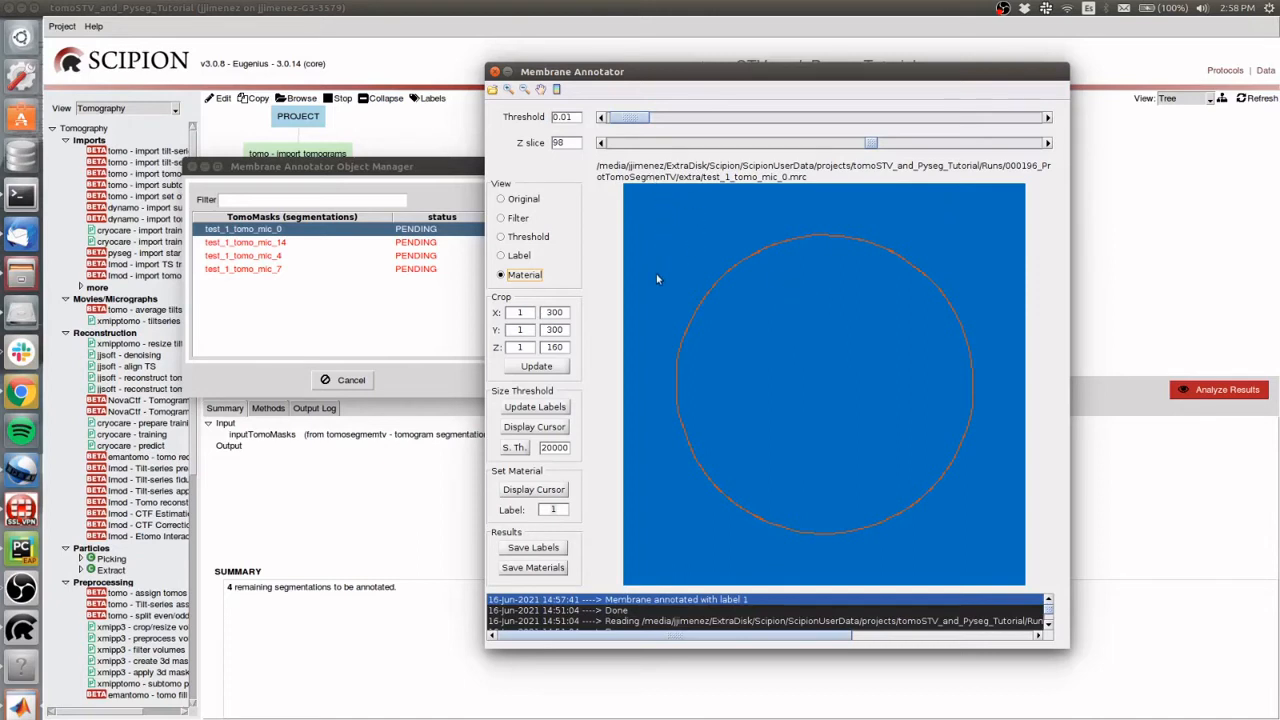
double_click(558, 510)
left_click(503, 255)
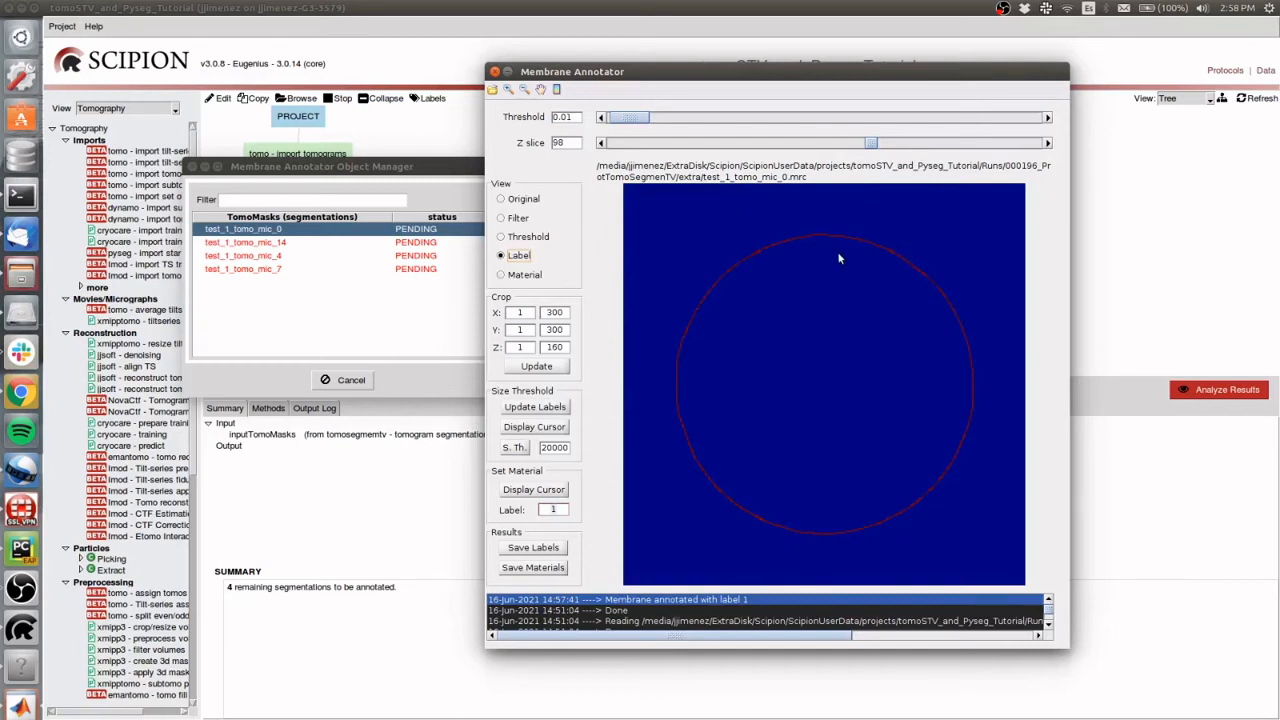
left_click(514, 275)
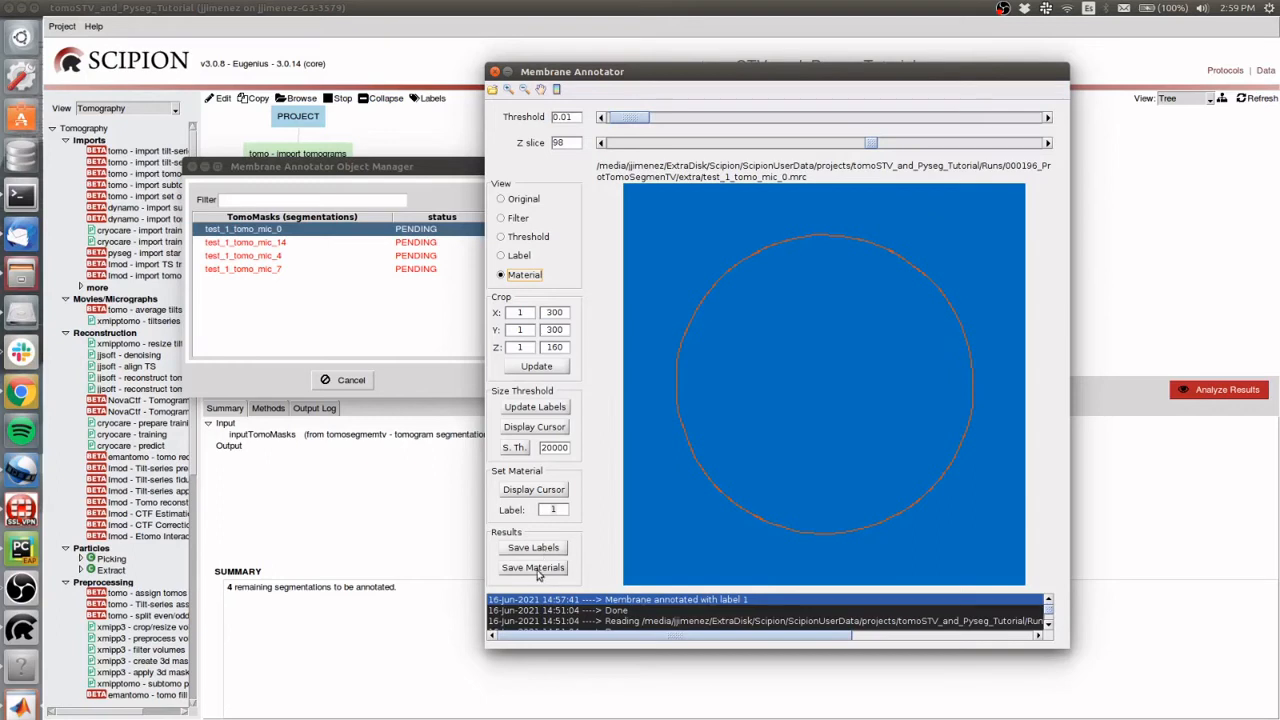
left_click(1048, 622)
left_click(1048, 600)
Save the materials of test_1_tomo_mic_0 and open test_1_tomo_mic_14 for annotation
left_click(531, 569)
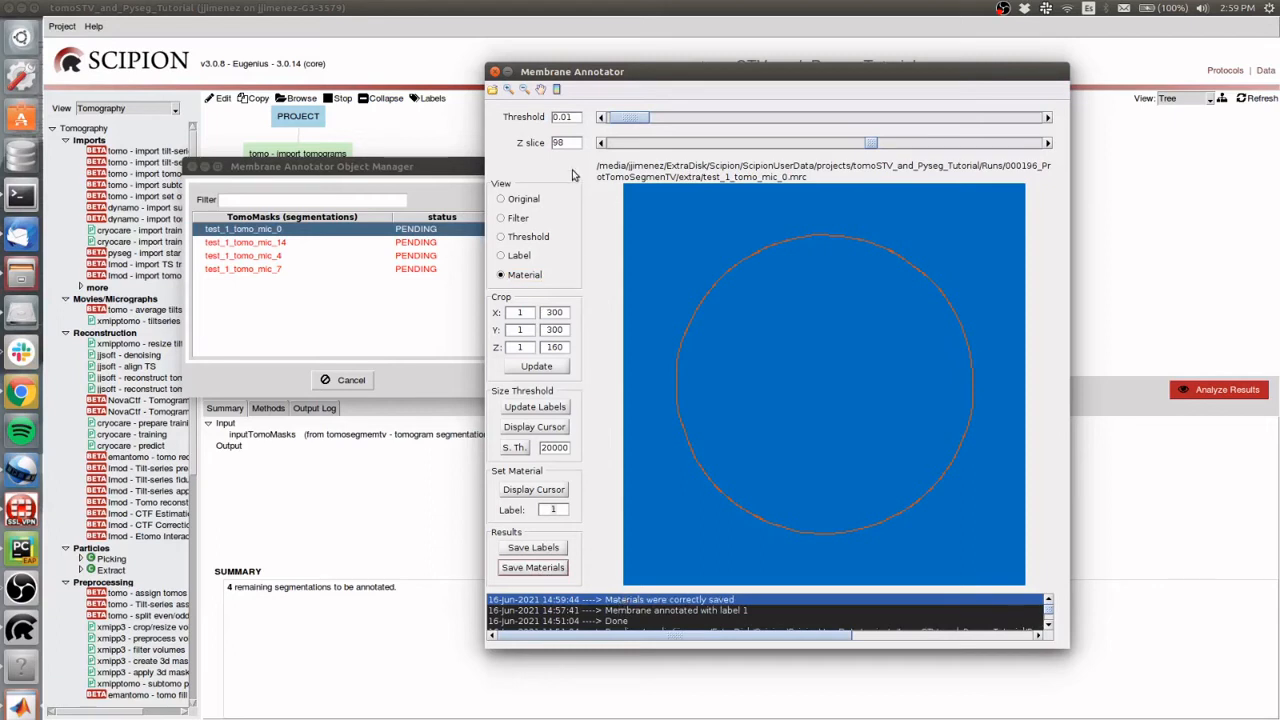
left_click(494, 71)
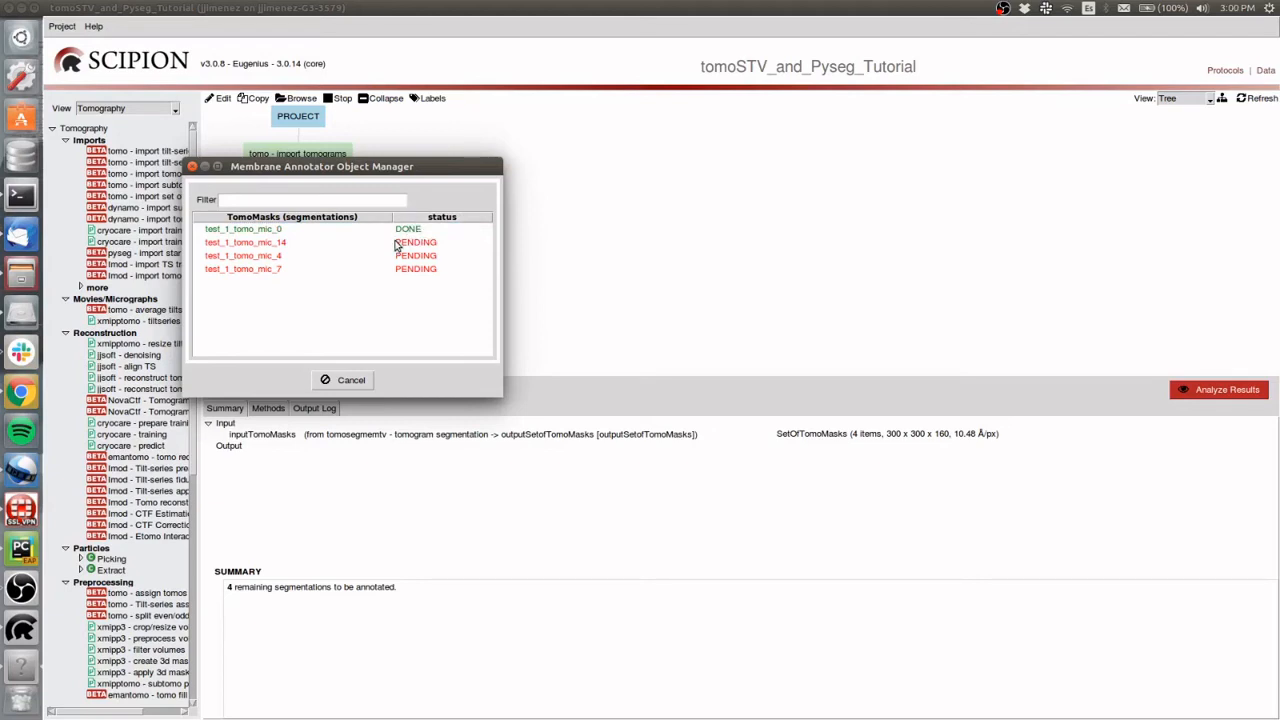
left_click(250, 244)
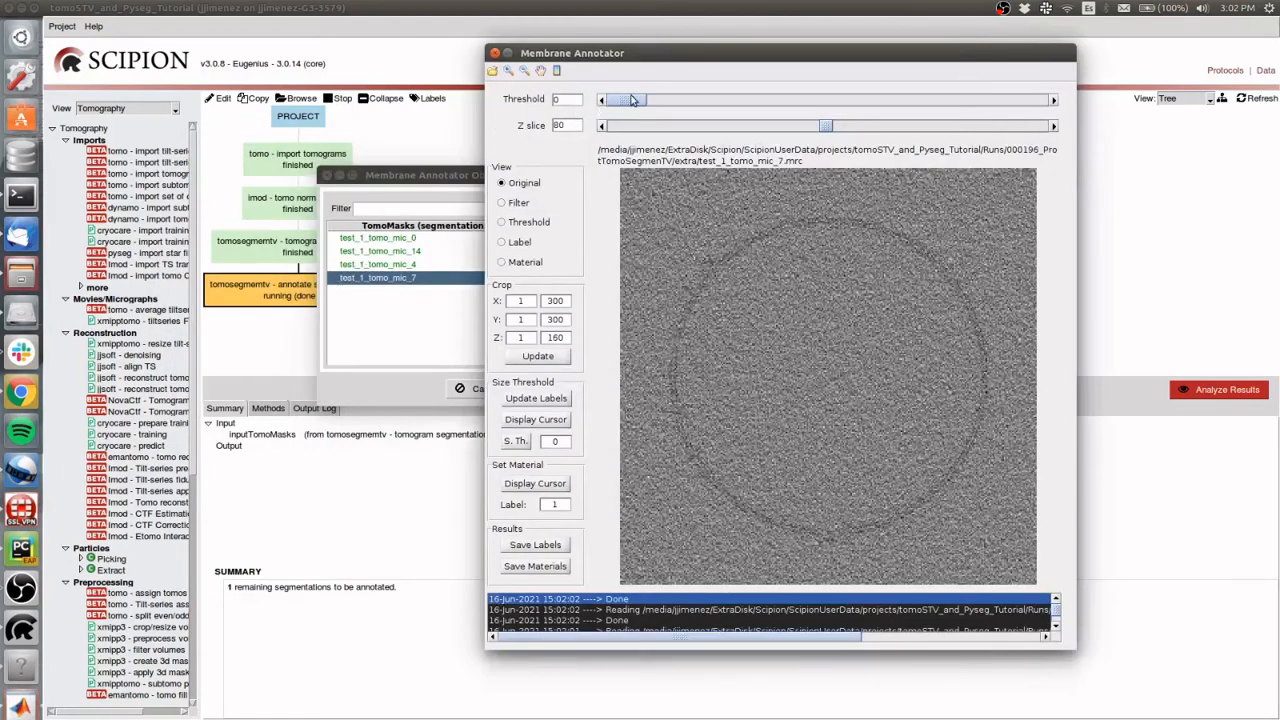
Generate the labels of test_1_tomo_mic_7 at threshold 0.03 and annotate its membrane with label 1
left_click_drag(622, 104, 634, 112)
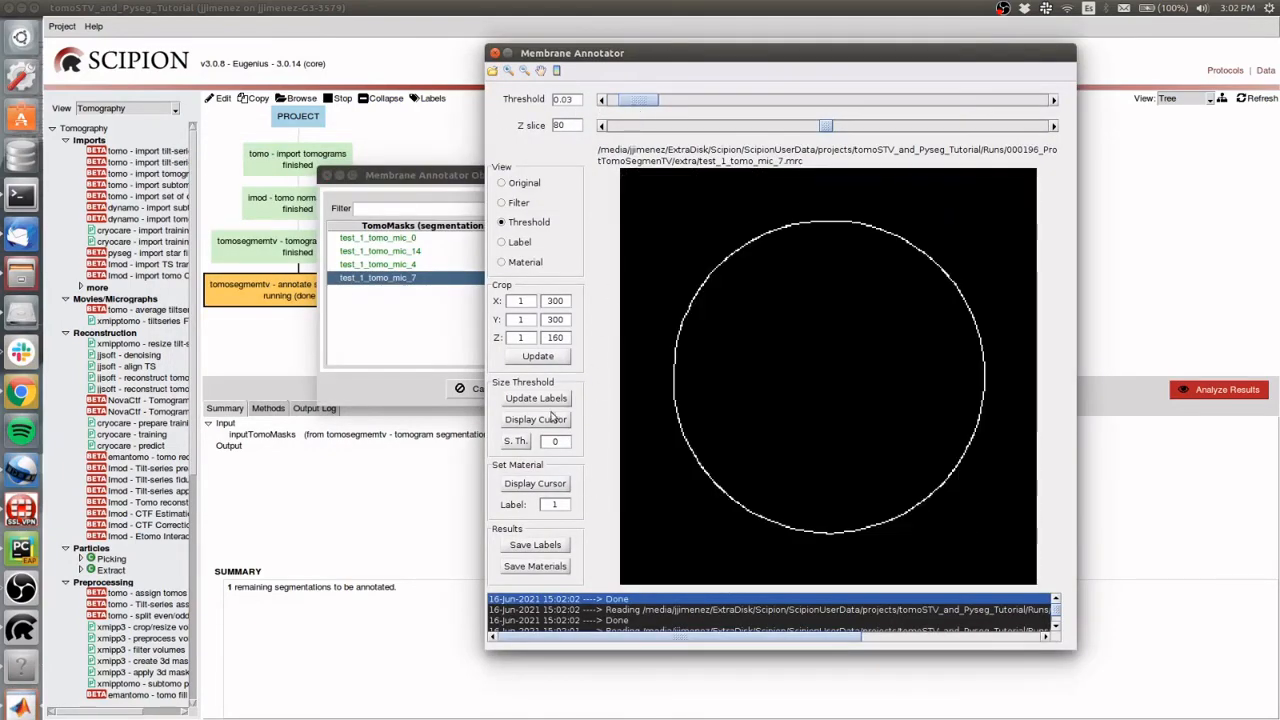
left_click(549, 399)
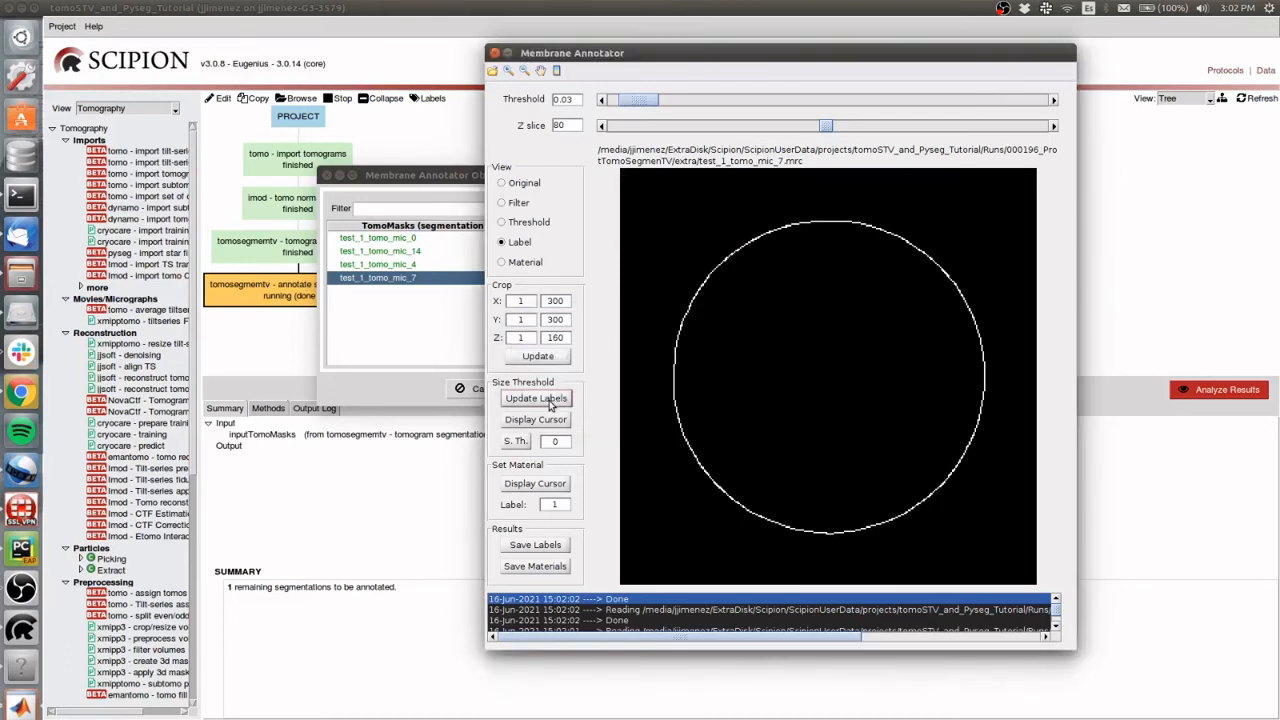
left_click(531, 484)
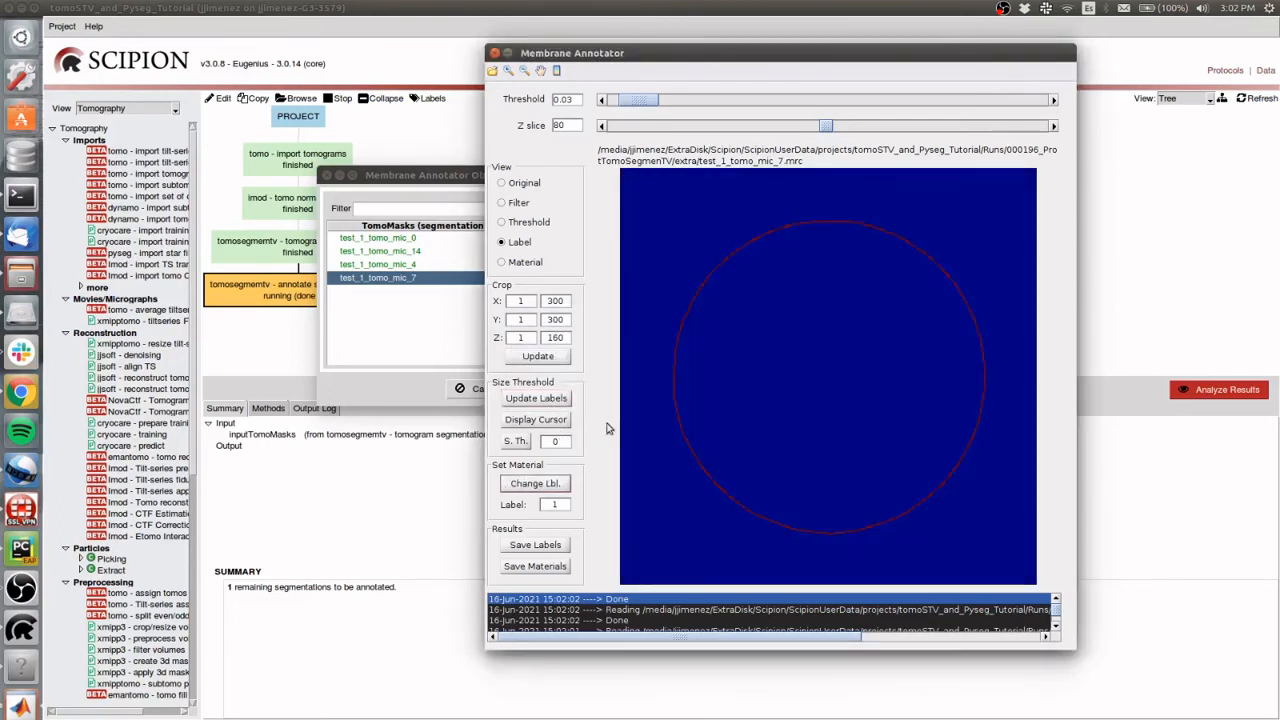
left_click(674, 375)
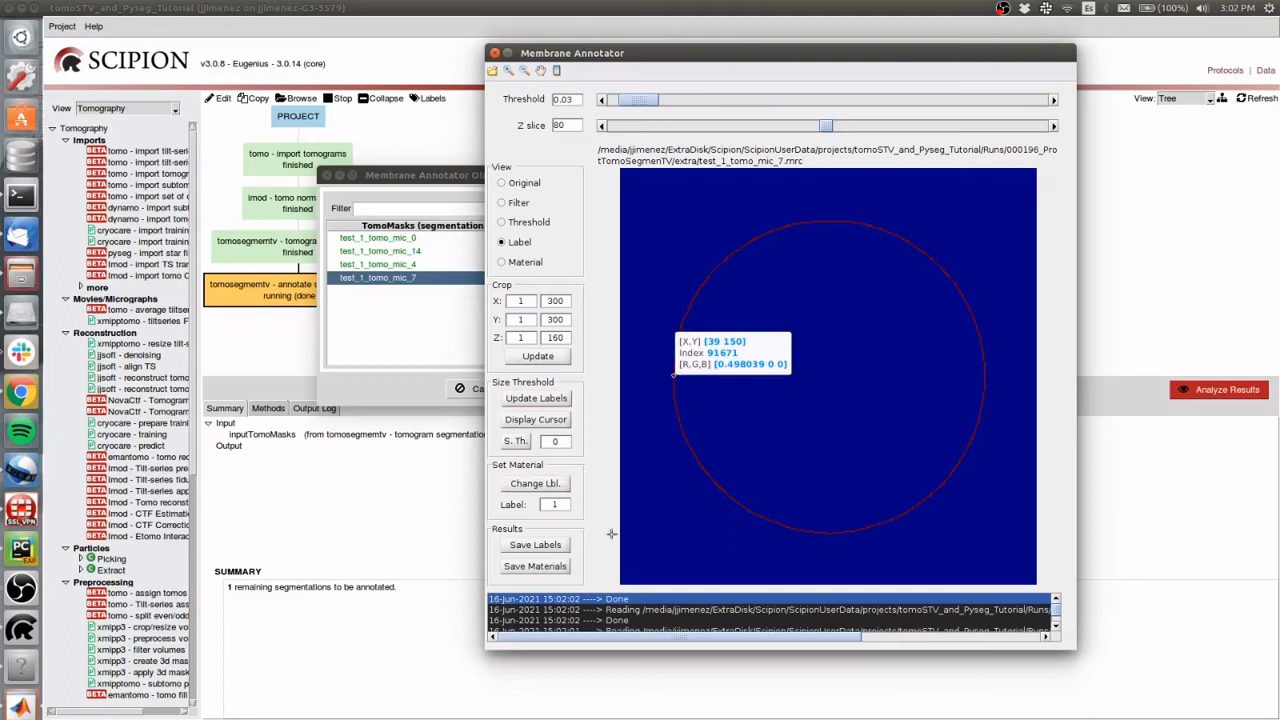
left_click(527, 486)
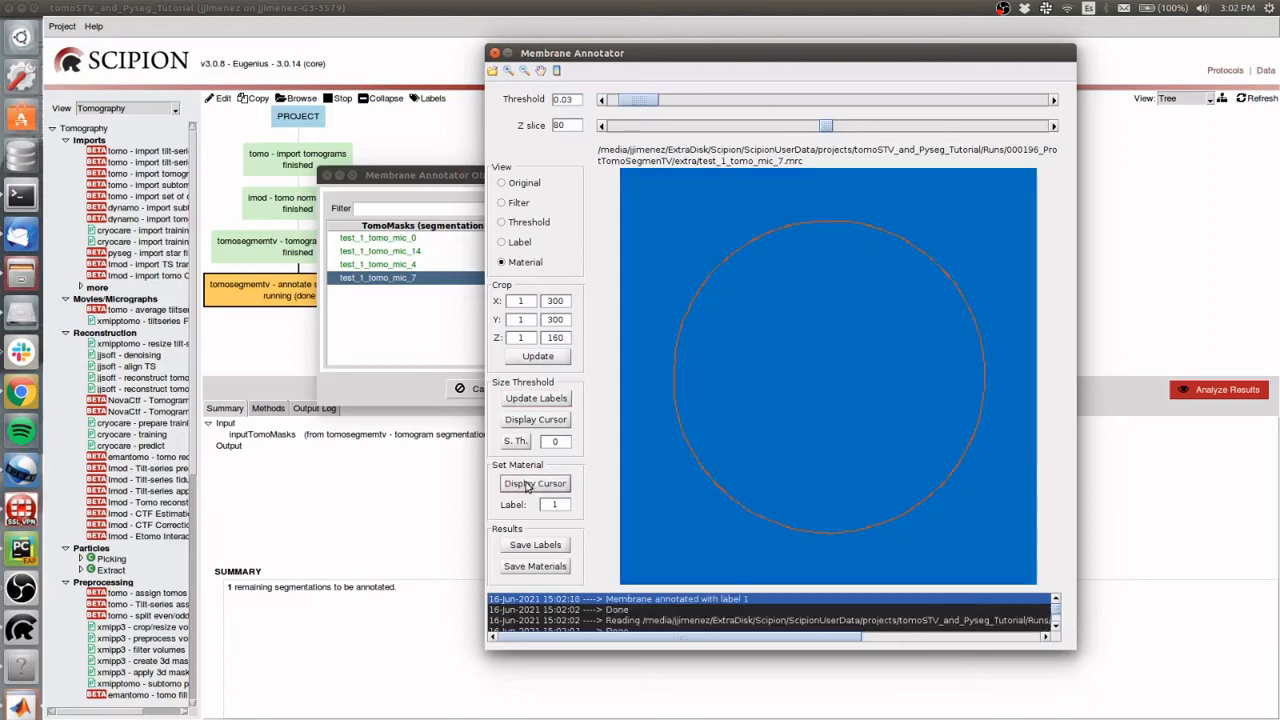
Save the materials of test_1_tomo_mic_7 and close both the annotator and its object manager
left_click(534, 566)
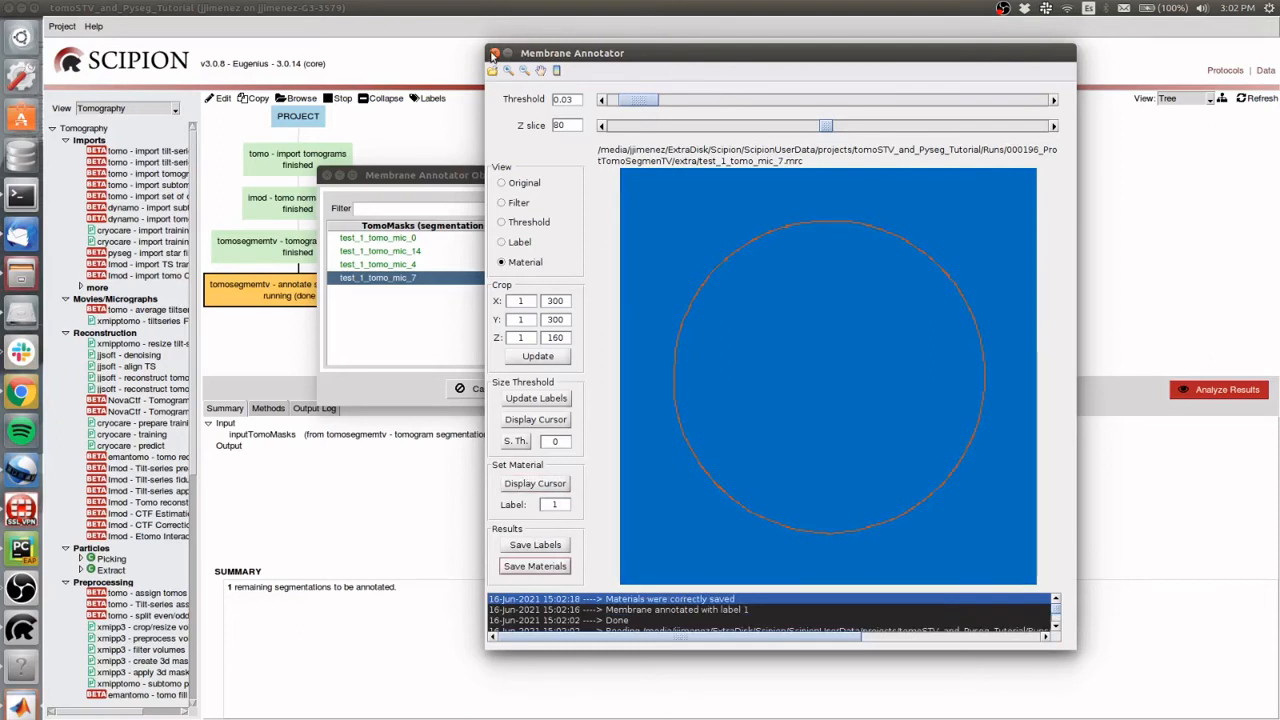
left_click(493, 54)
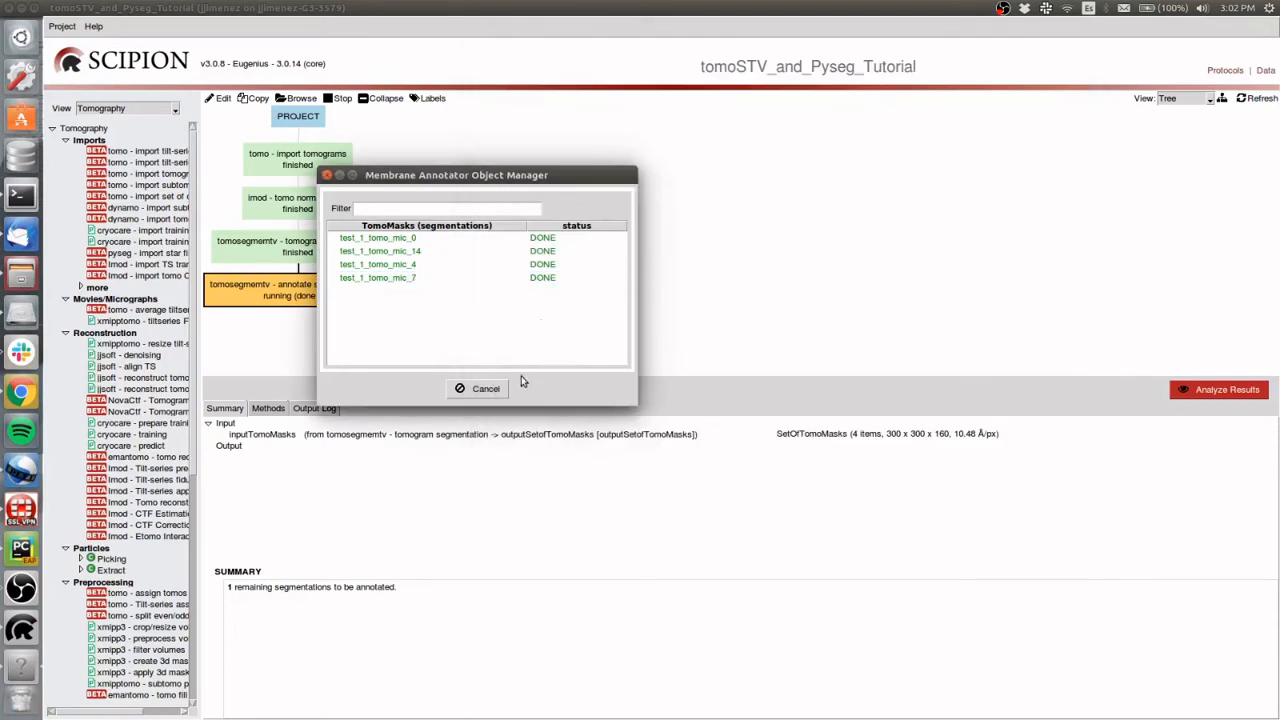
left_click(483, 389)
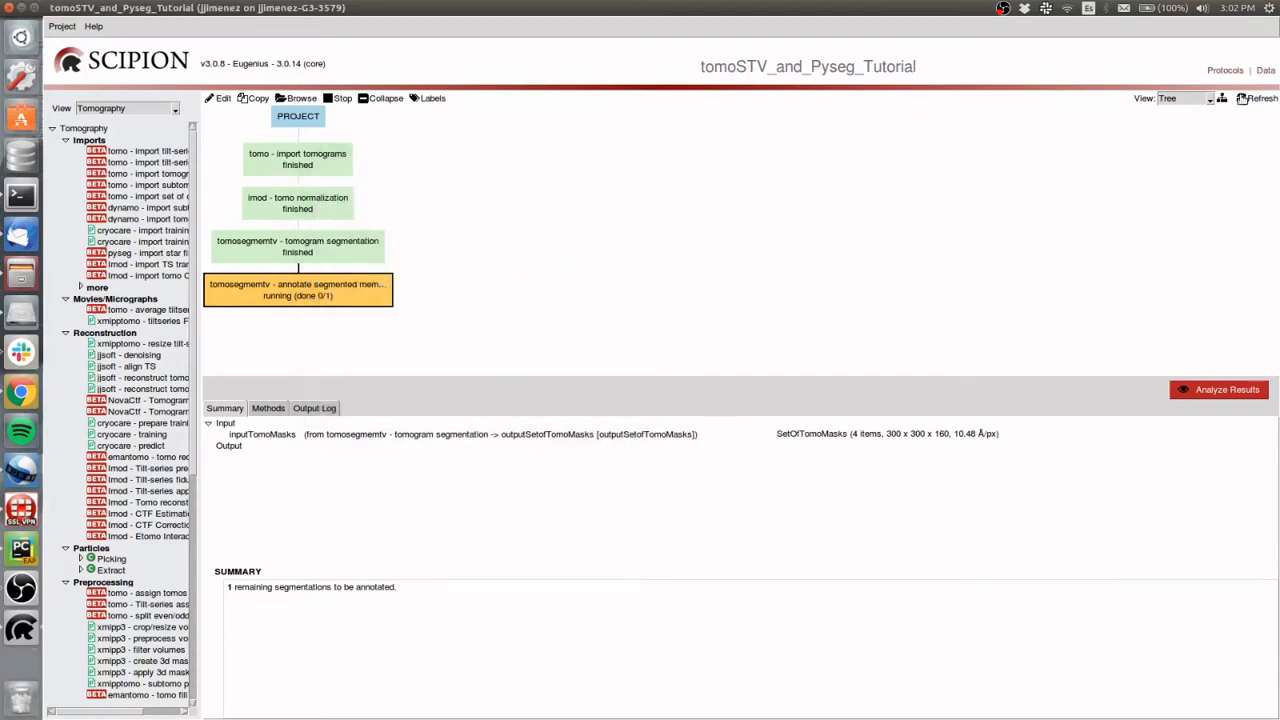
Refresh the project and check which viewers are offered for the outputSetofTomoMasks of the membrane annotation protocol
left_click(1243, 99)
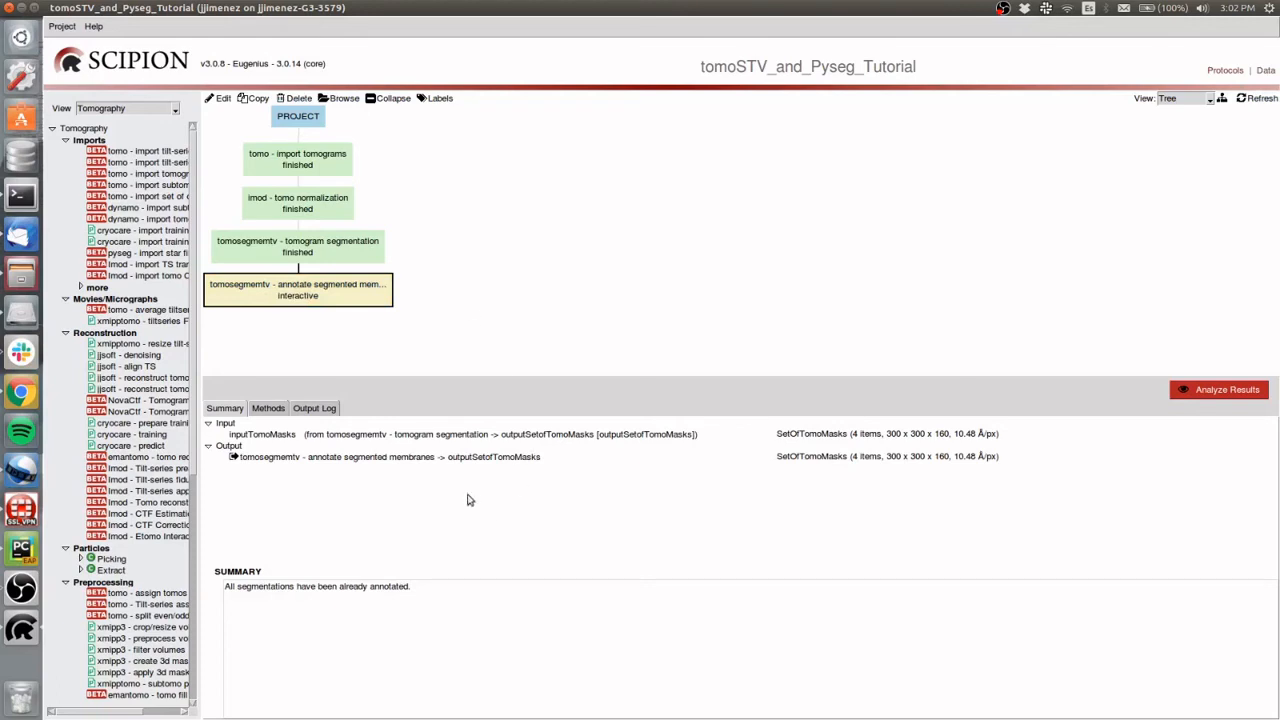
left_click(524, 460)
right_click(514, 459)
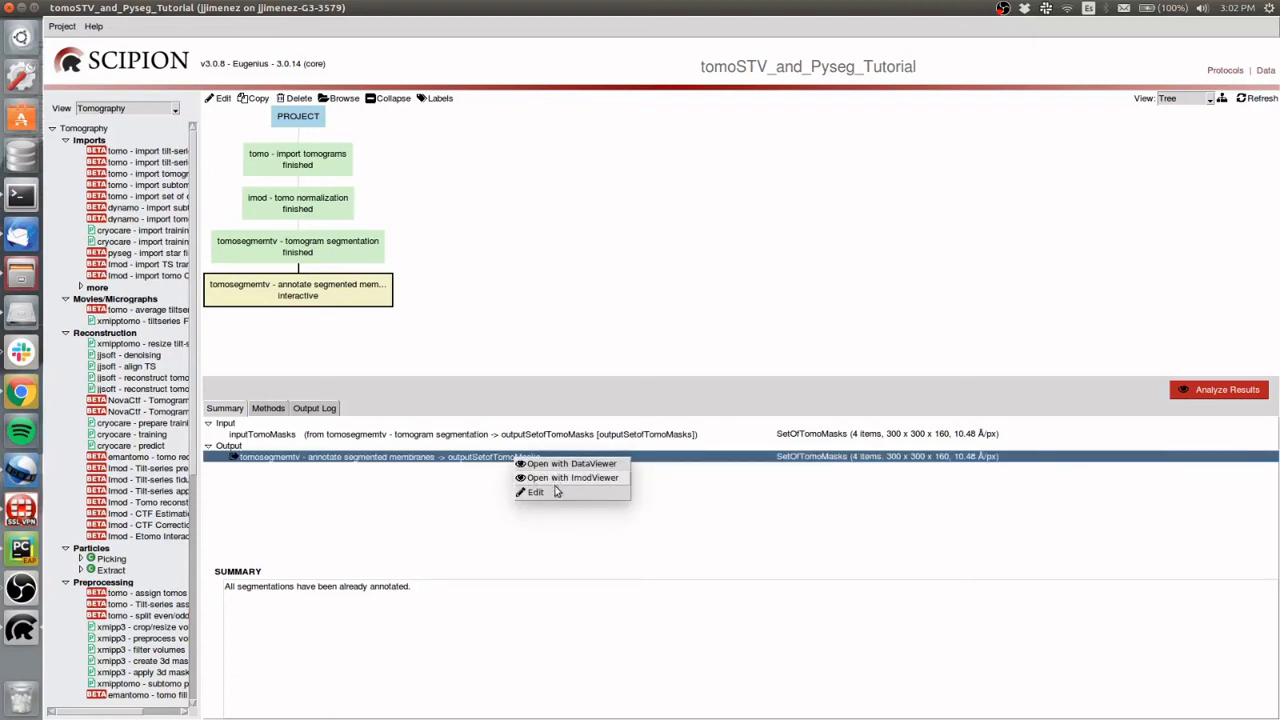
left_click(551, 522)
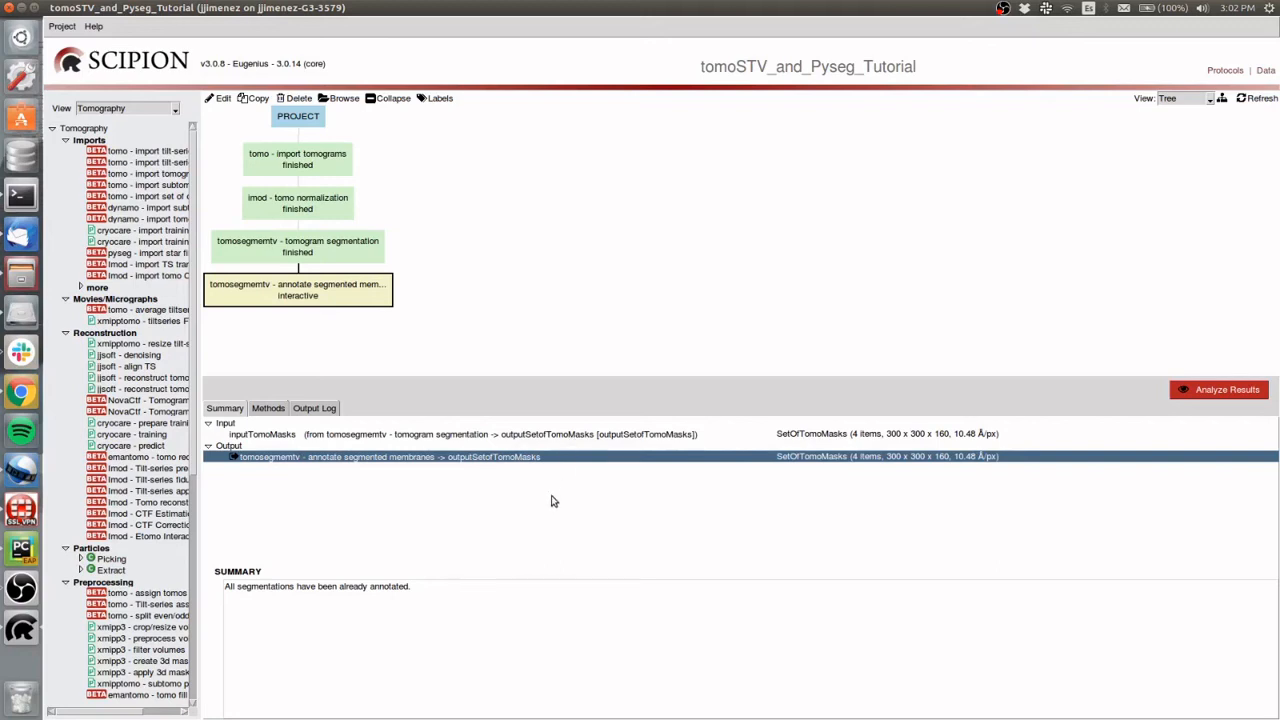
Open test_1_tomo_mic_4_materials.mrc from the annotation protocol's results and display its tomogram slice together with the vesicles
left_click(1207, 396)
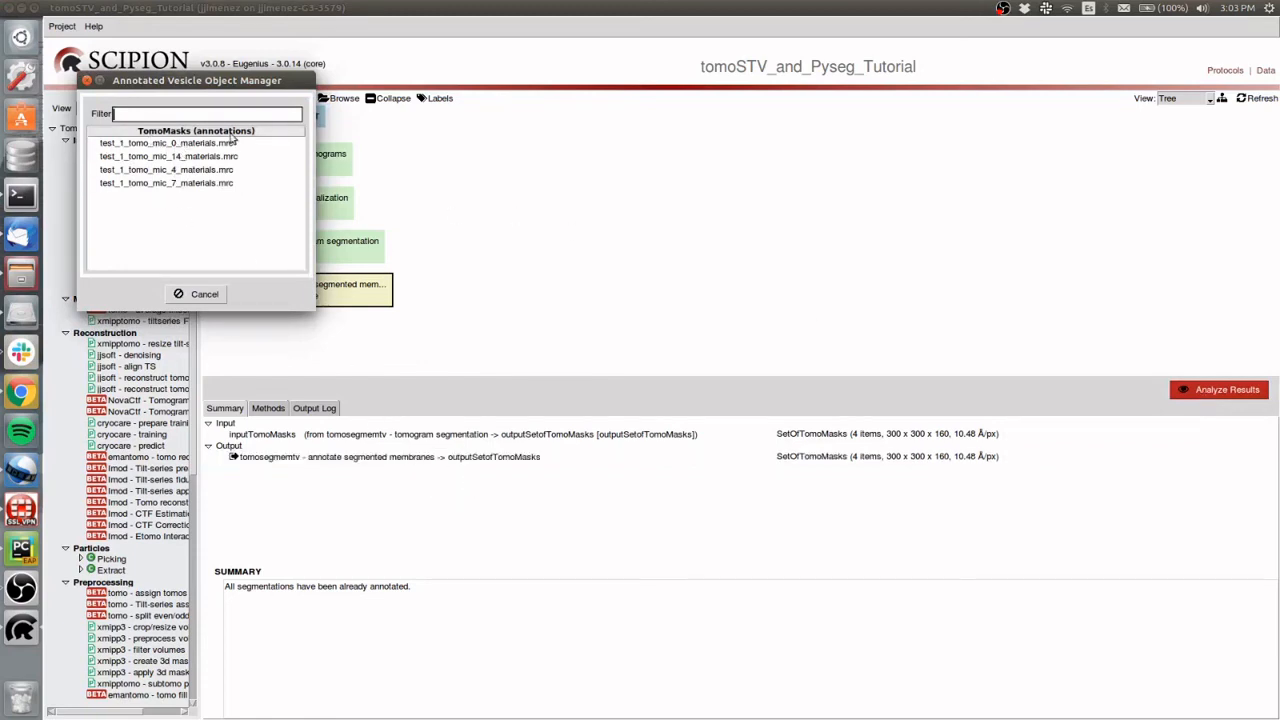
left_click(160, 170)
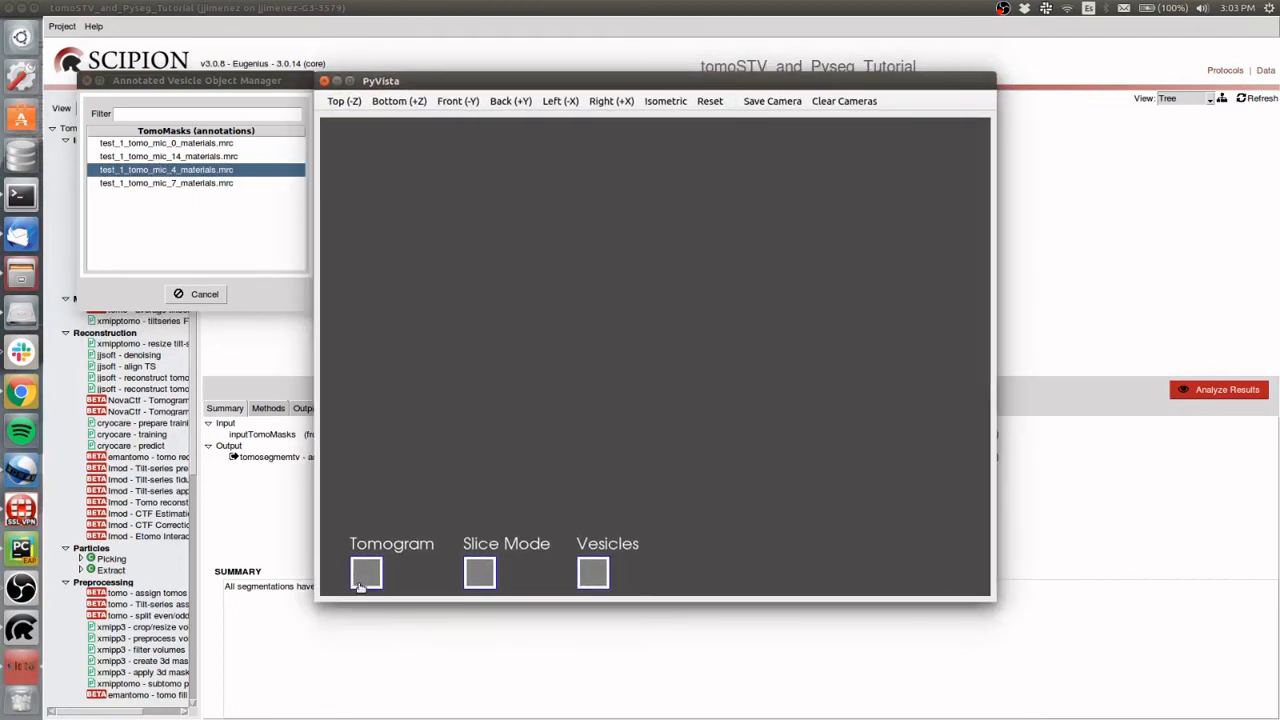
left_click(363, 580)
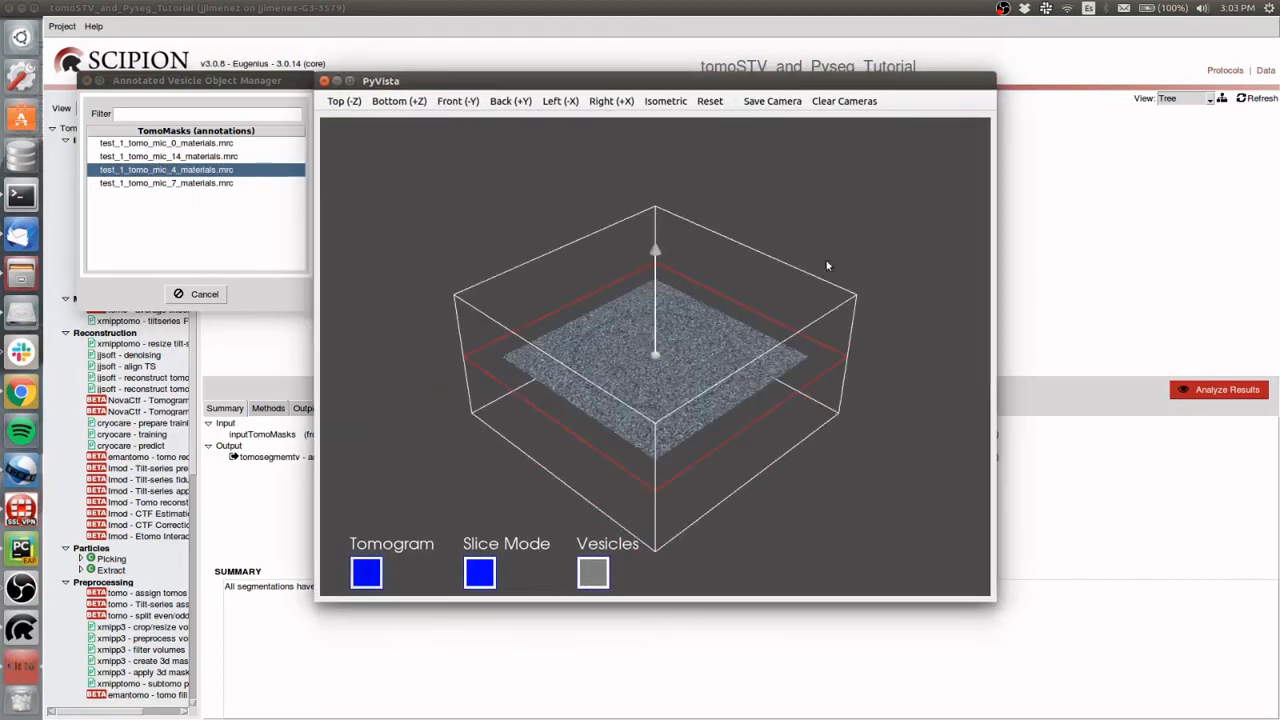
mouse_move(827, 265)
left_mouse_down()
mouse_move(814, 366)
mouse_move(829, 363)
mouse_move(782, 325)
mouse_move(805, 260)
left_mouse_up()
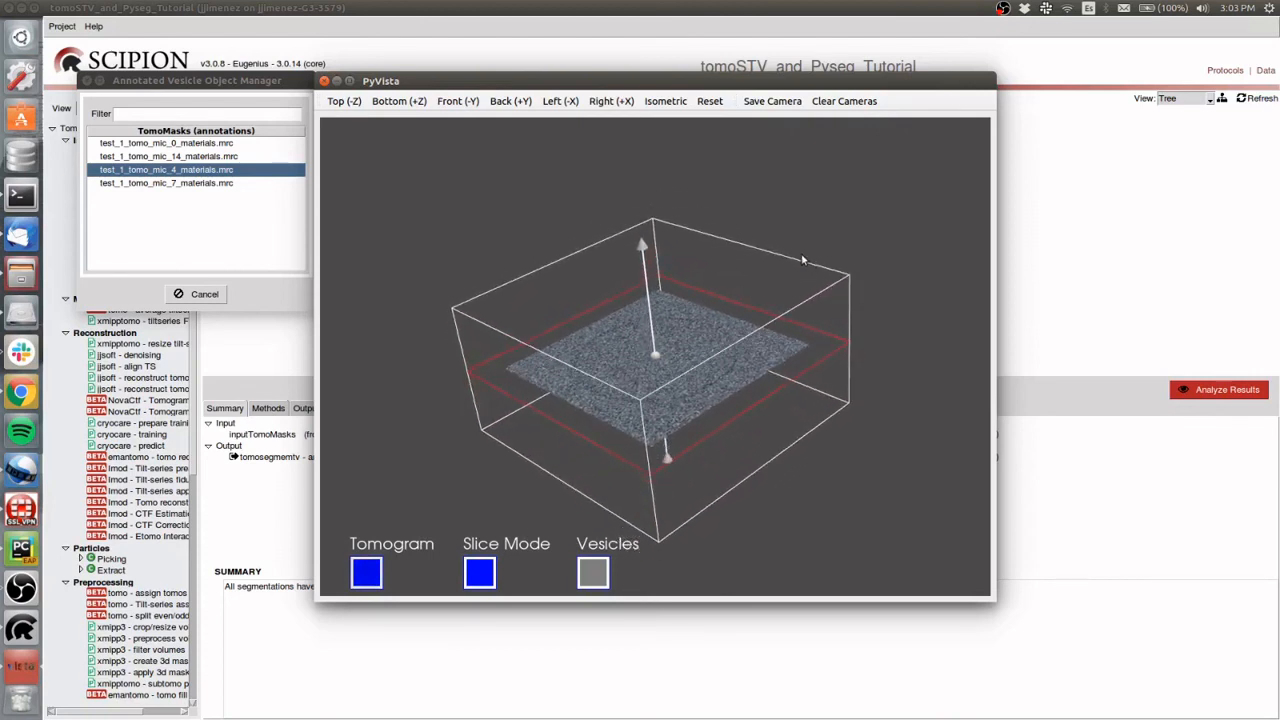
left_click(593, 572)
left_click_drag(834, 194, 815, 218)
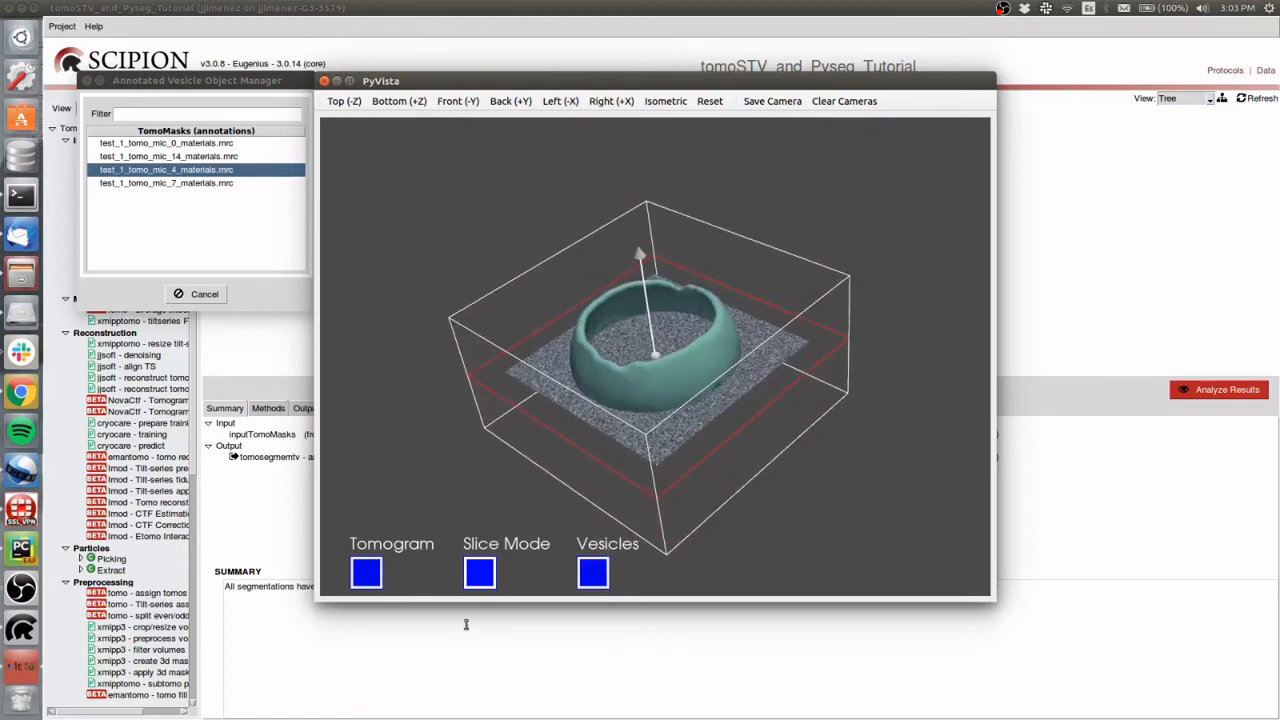
Turn off slice mode and examine the annotated vesicle against the tomogram slice from several angles and distances
left_click(481, 573)
scroll(524, 429, "up", 5)
scroll(524, 429, "down", 5)
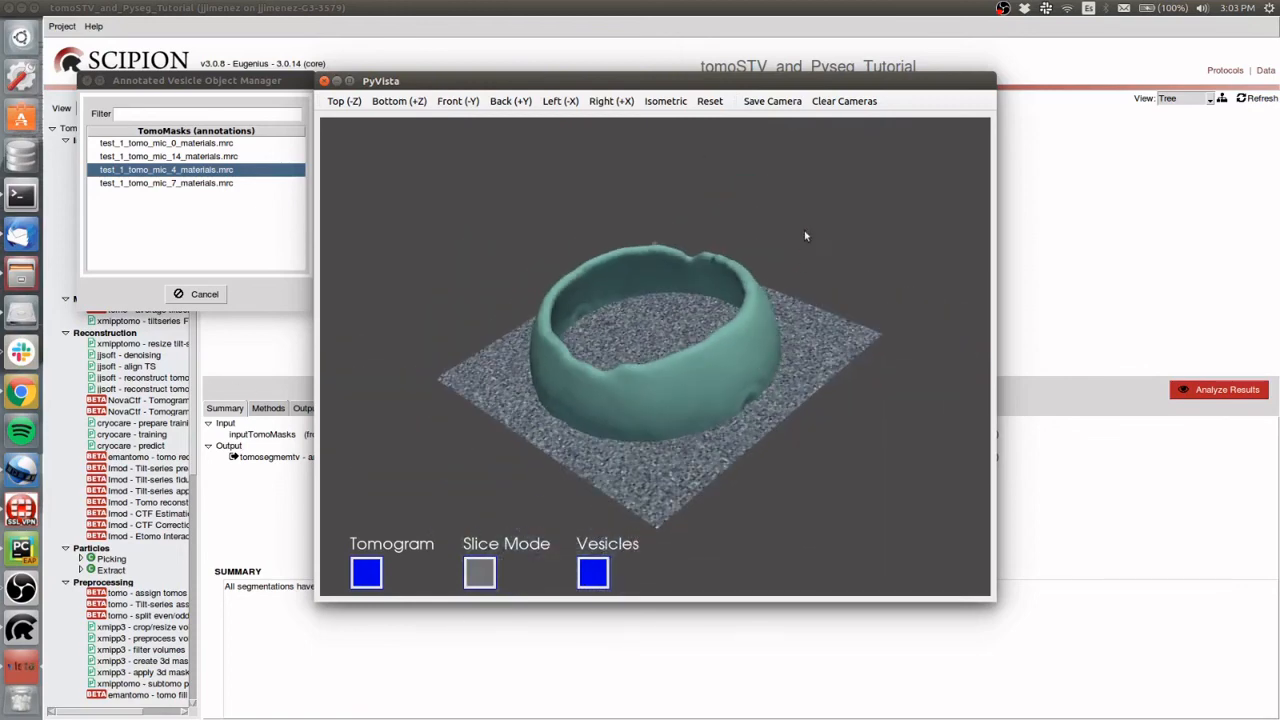
left_click_drag(805, 236, 837, 178)
left_click_drag(348, 514, 368, 428)
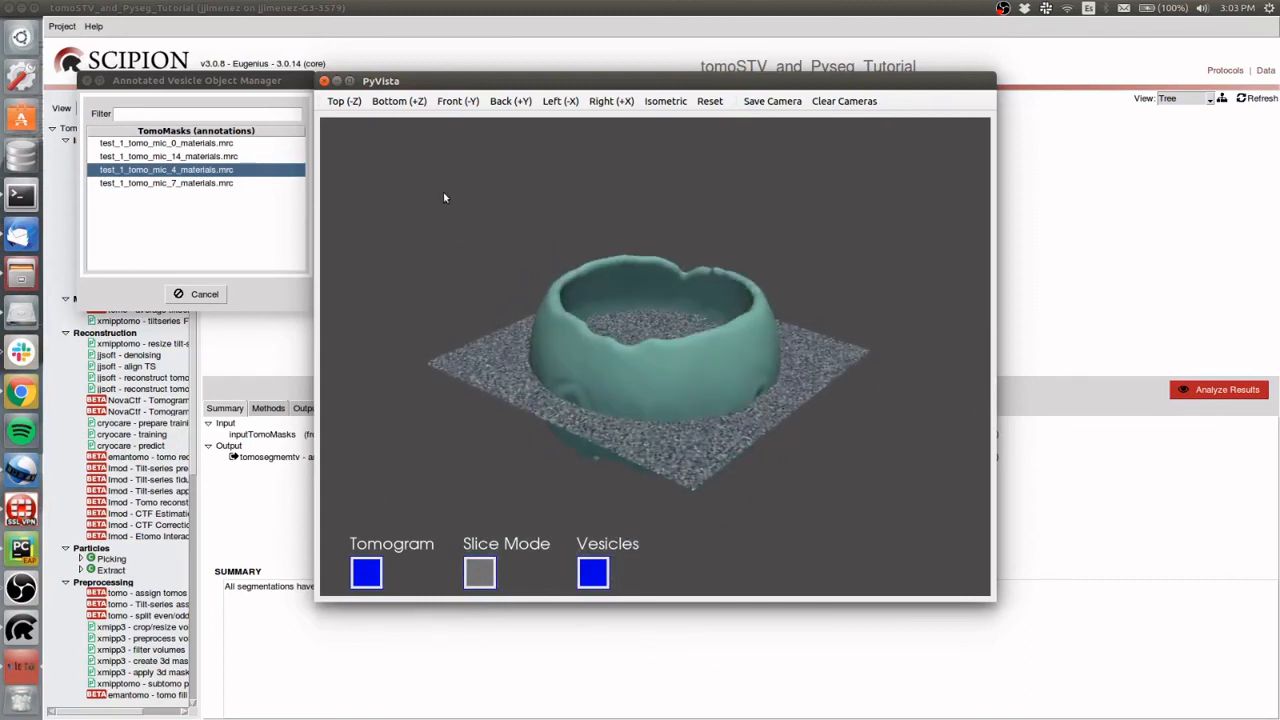
left_click_drag(443, 193, 476, 231)
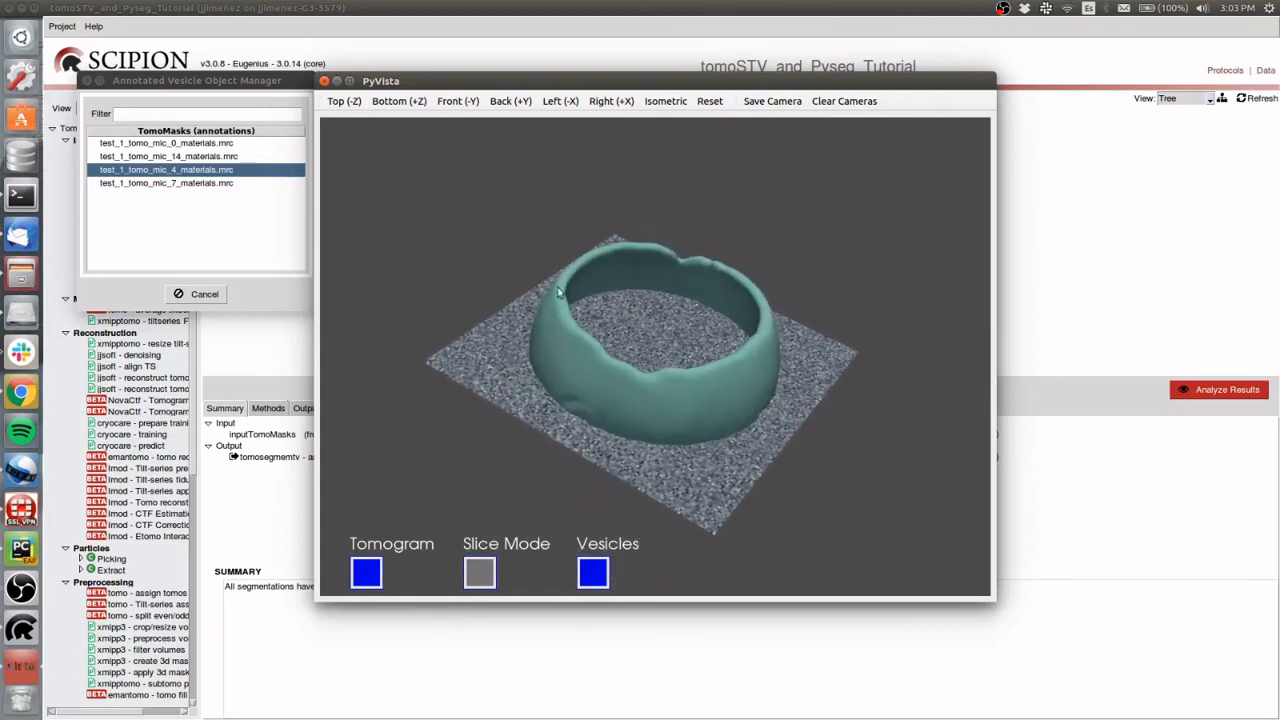
scroll(600, 320, "up", 3)
scroll(643, 363, "down", 5)
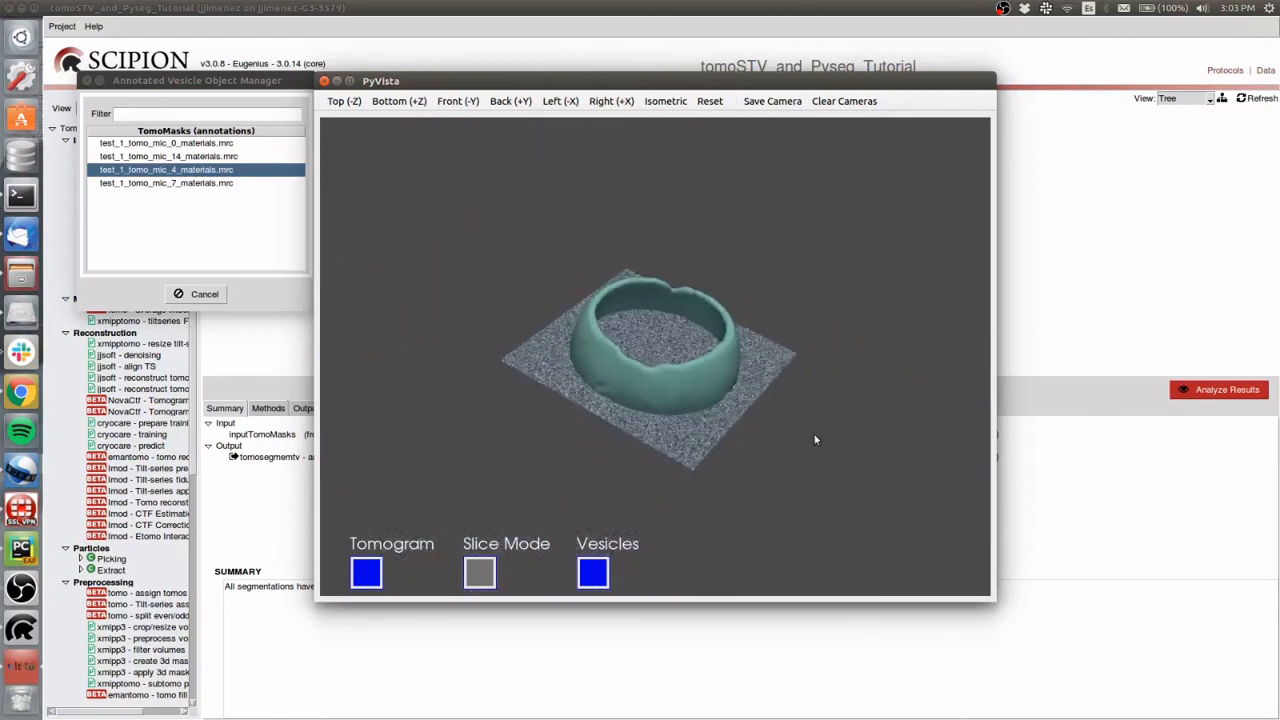
Turn slice mode back on, shift and tilt the slicing plane through the vesicle, and close the viewer and its object manager
left_click(468, 573)
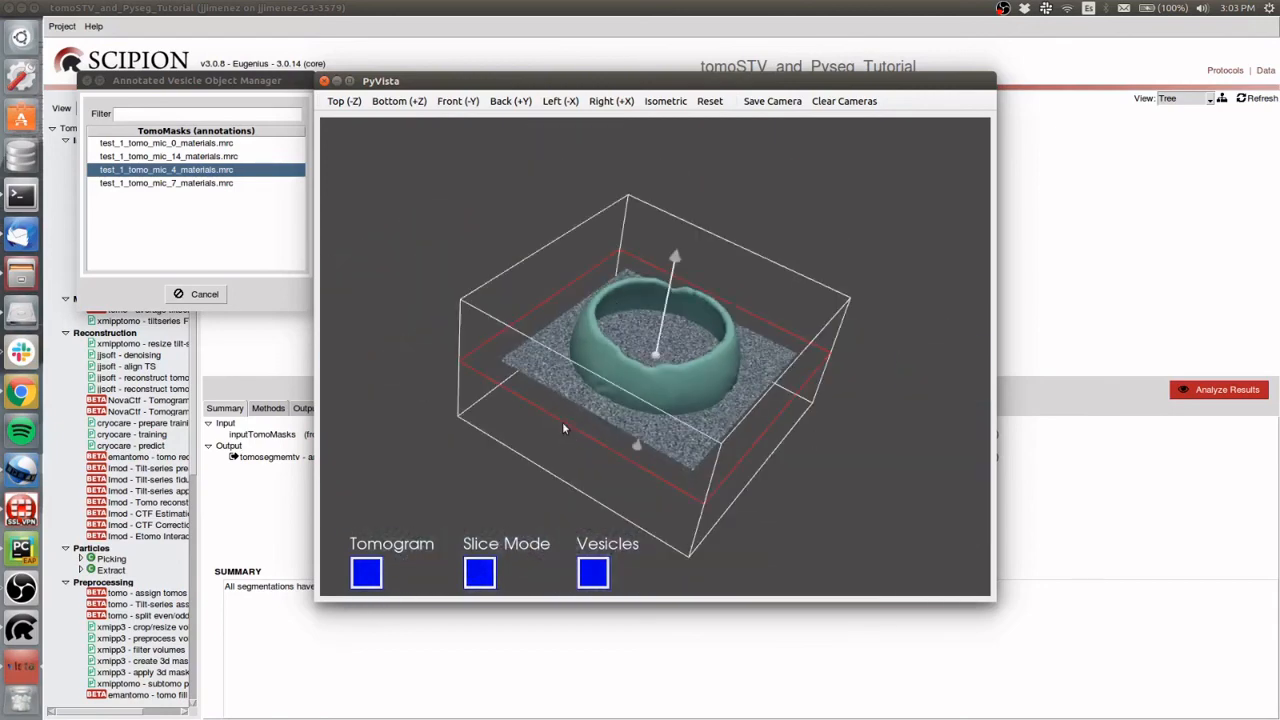
mouse_move(563, 426)
left_mouse_down()
mouse_move(564, 390)
mouse_move(574, 404)
left_mouse_up()
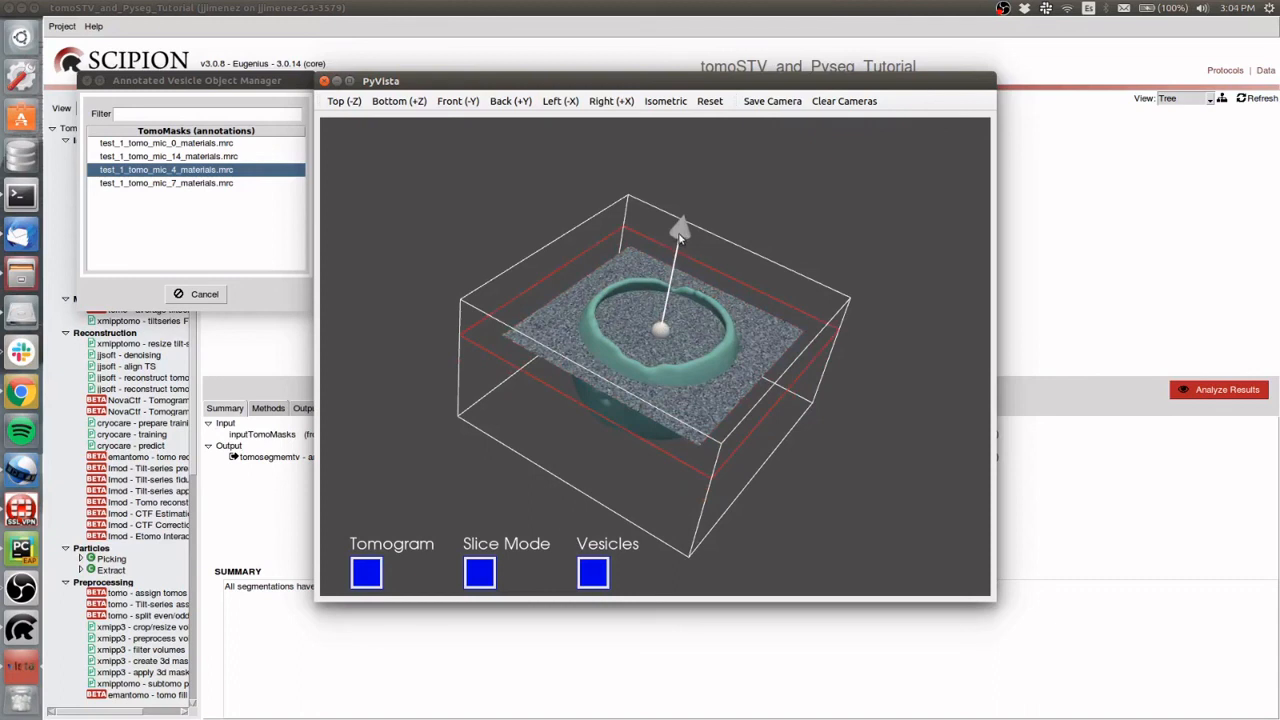
left_click_drag(680, 237, 627, 242)
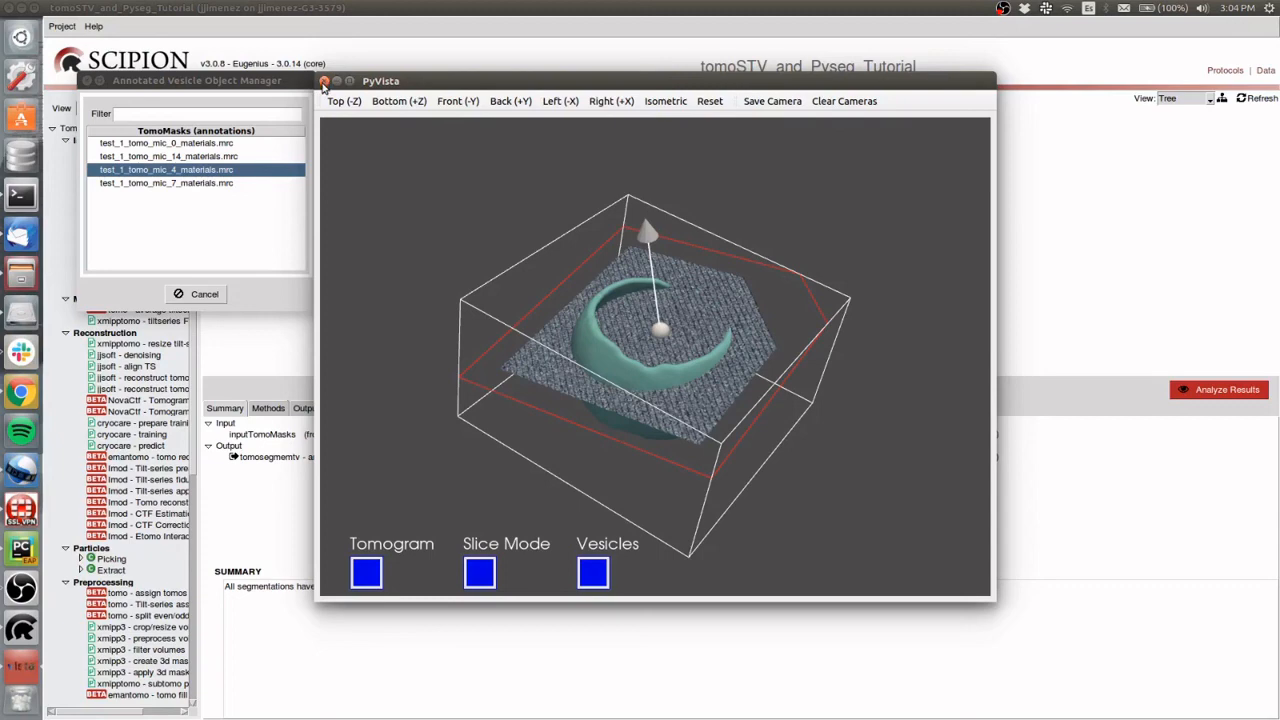
left_click(324, 81)
left_click(198, 294)
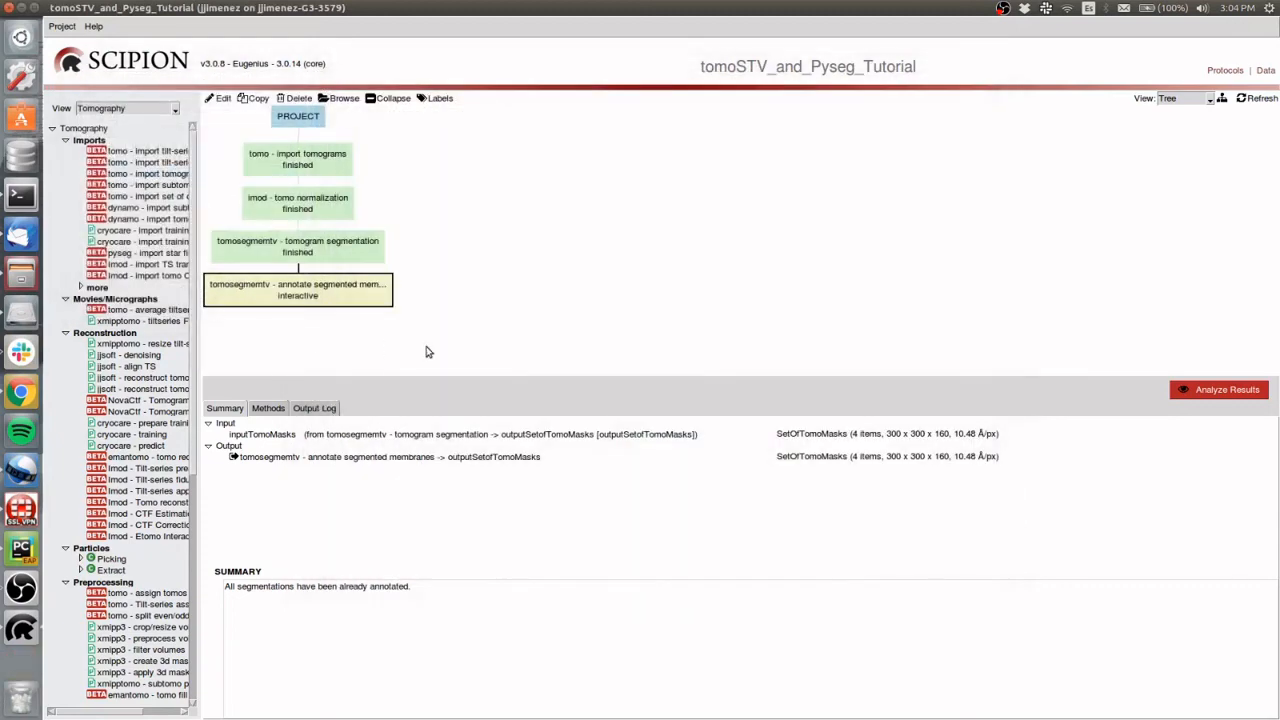